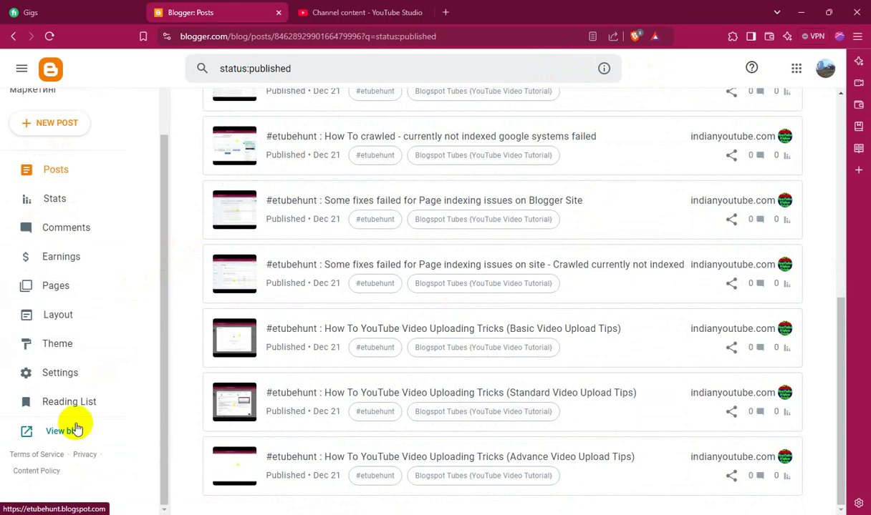
Open the public etubehunt blog from the Blogger dashboard and look over its homepage
click(74, 435)
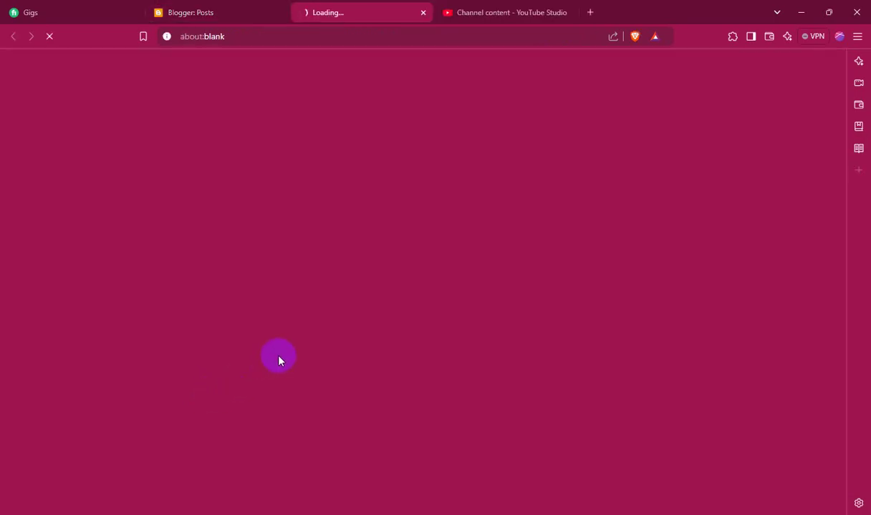
click(207, 16)
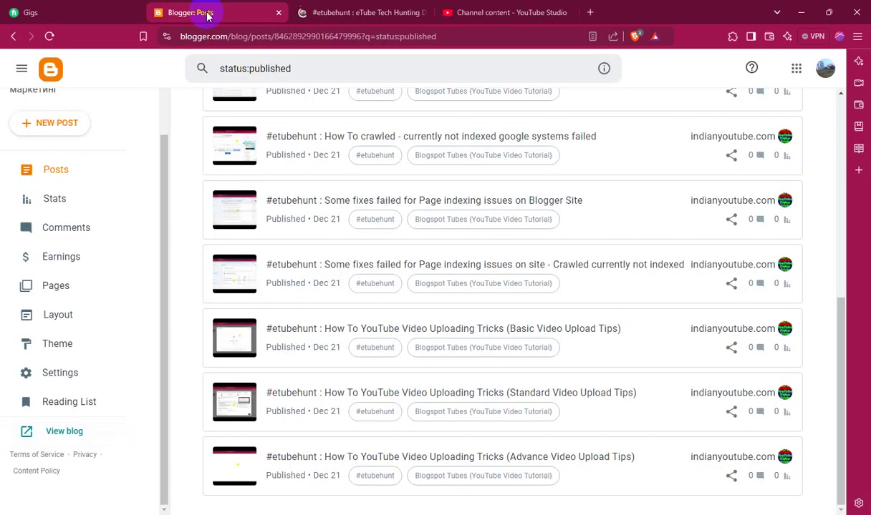
click(334, 15)
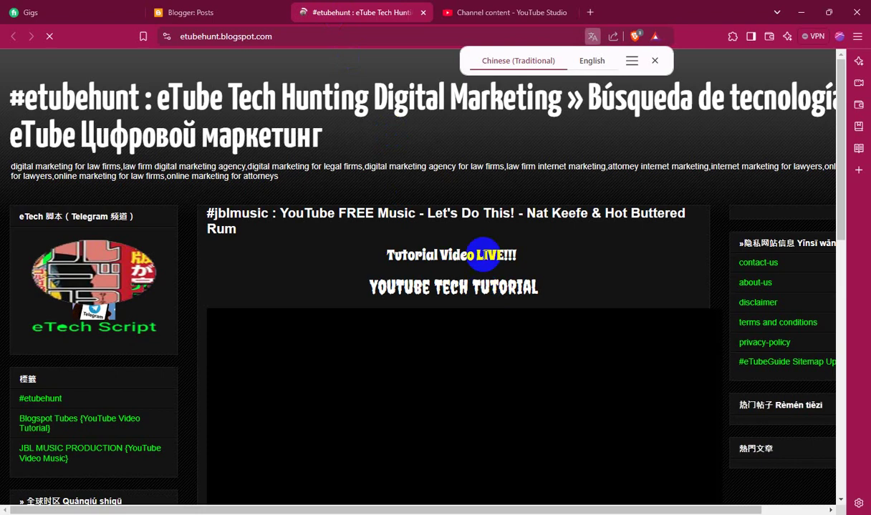
scroll(476, 286, down, 10)
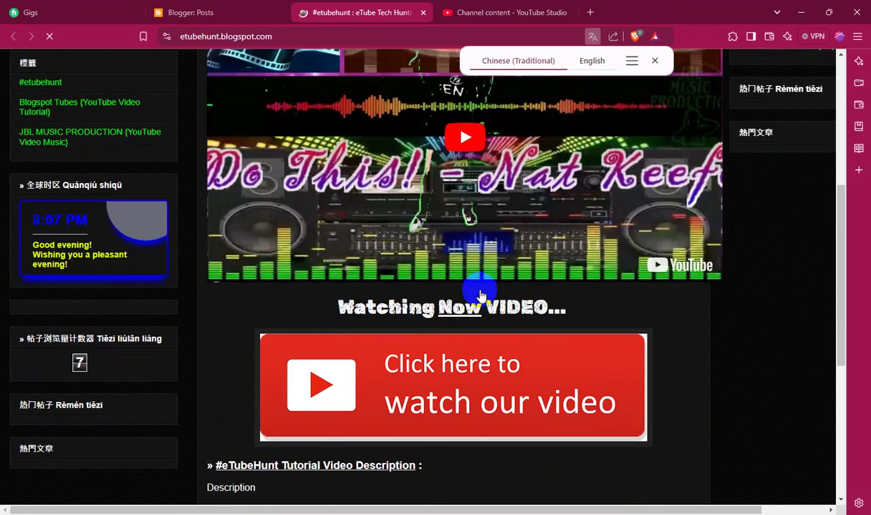
scroll(565, 371, up, 10)
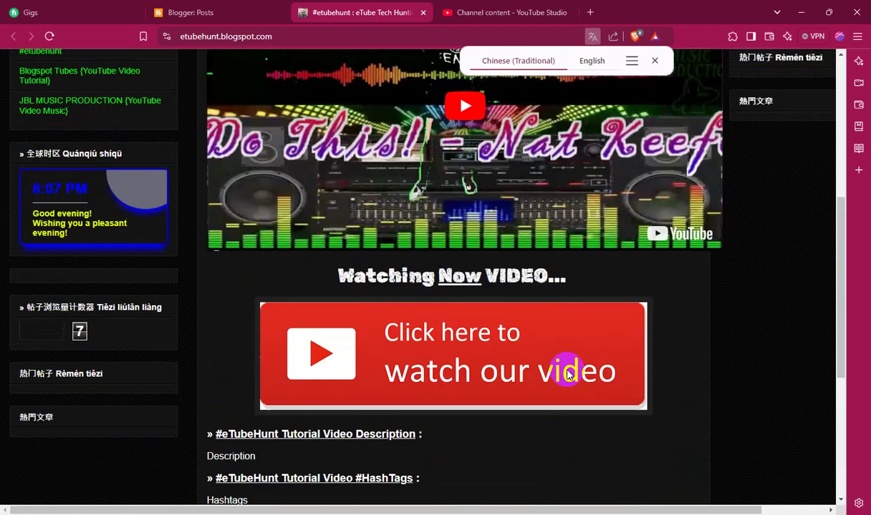
Copy the full web address of the etubehunt blog
click(245, 37)
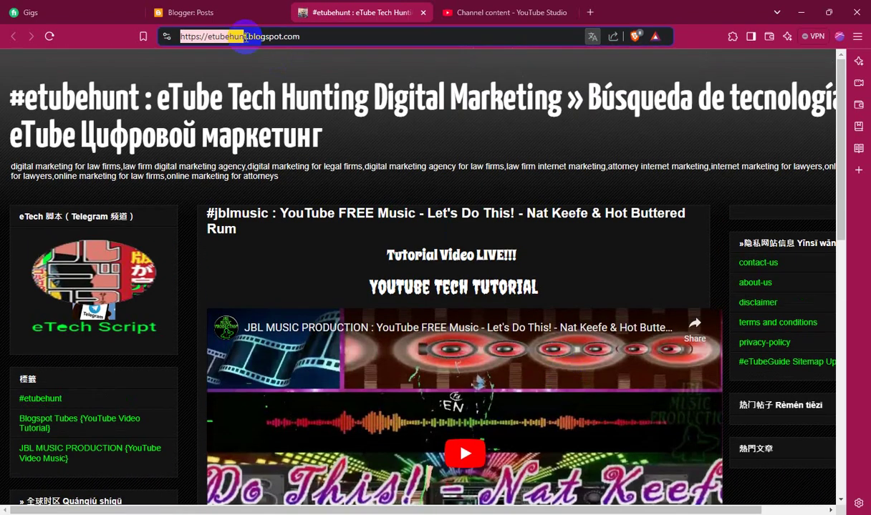
right_click(246, 36)
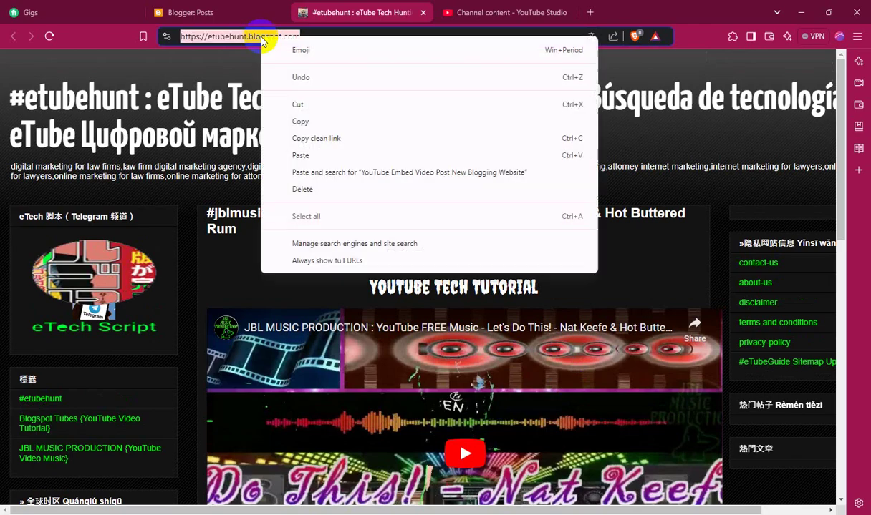
click(295, 122)
scroll(430, 253, down, 6)
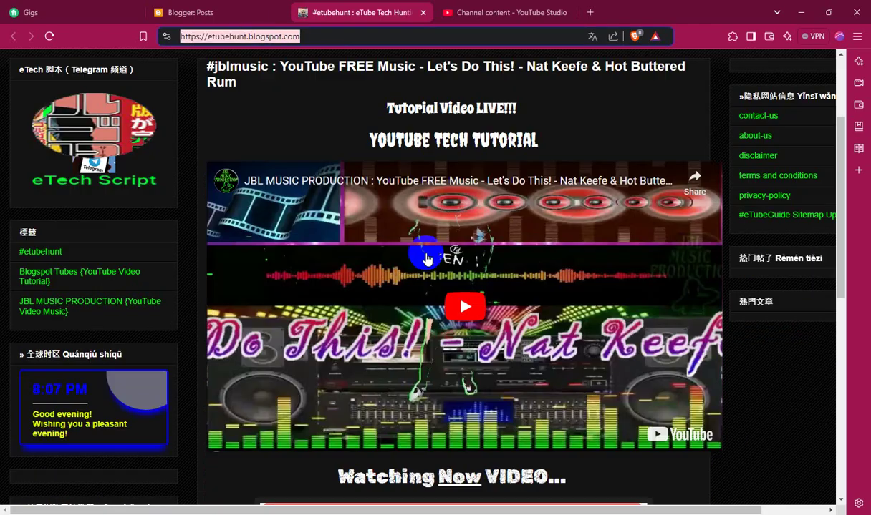
scroll(429, 253, down, 3)
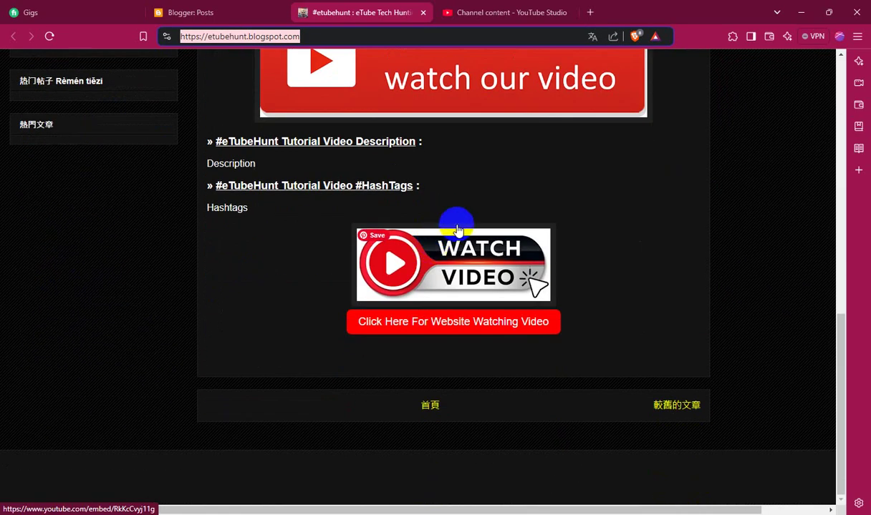
scroll(562, 249, up, 15)
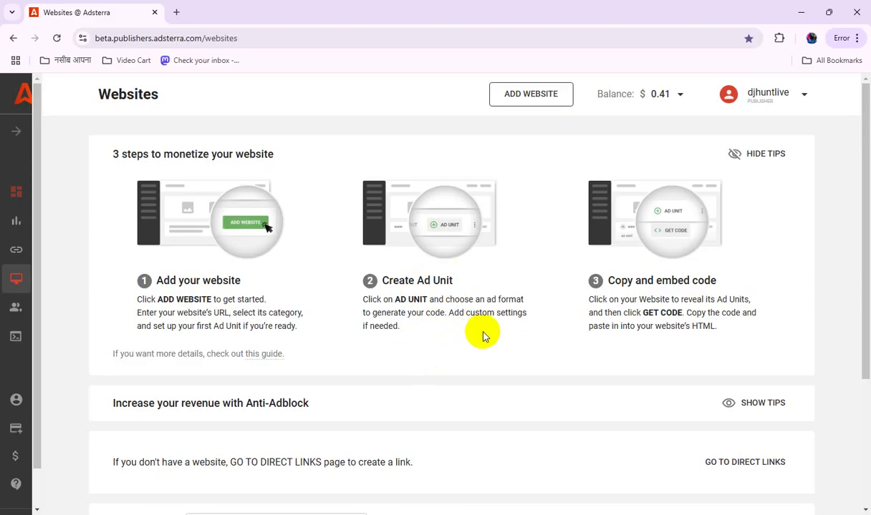
click(529, 99)
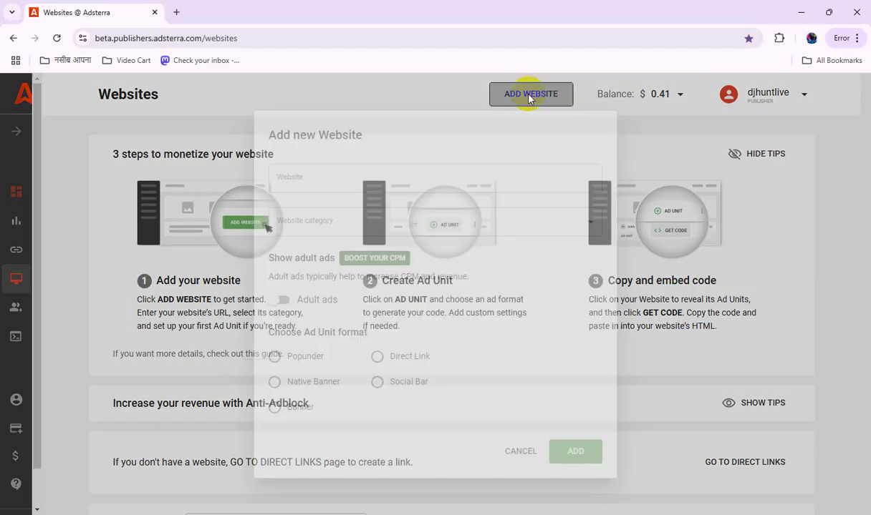
click(346, 180)
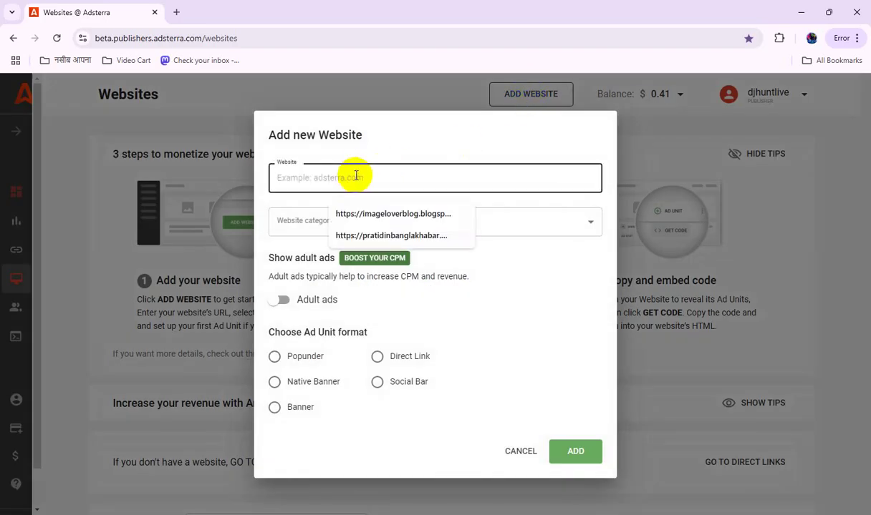
key(ctrl+v)
Set the new website's category to Videohosts
click(538, 224)
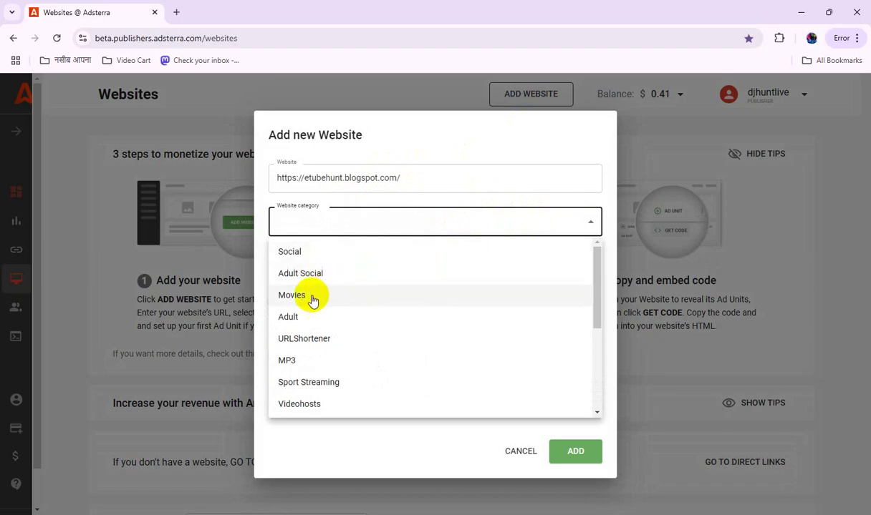
scroll(313, 301, down, 4)
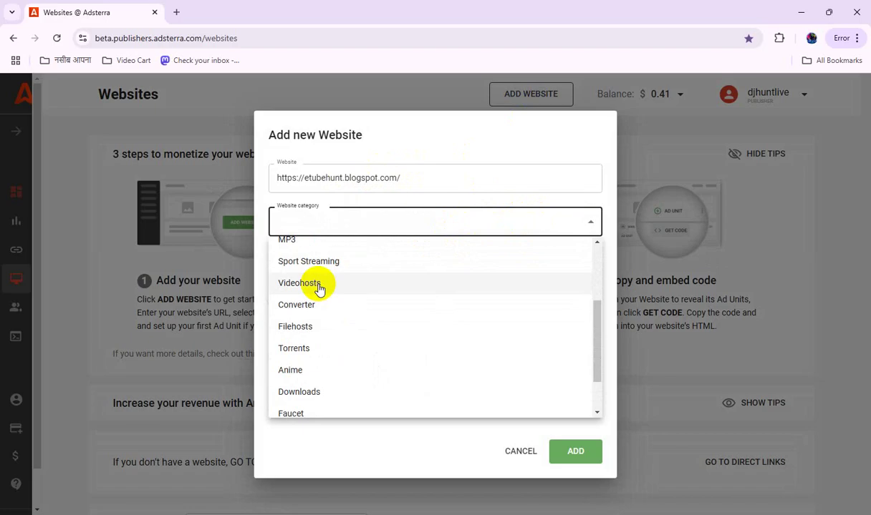
scroll(319, 289, down, 2)
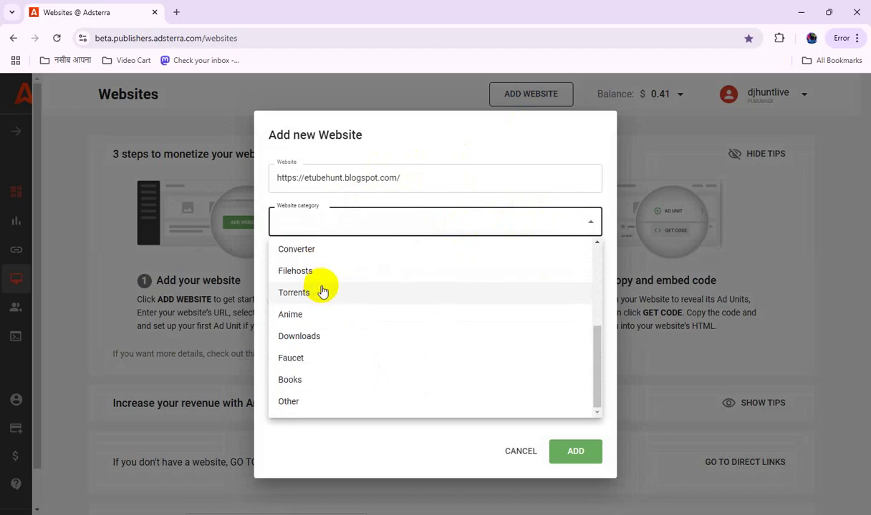
scroll(323, 291, up, 1)
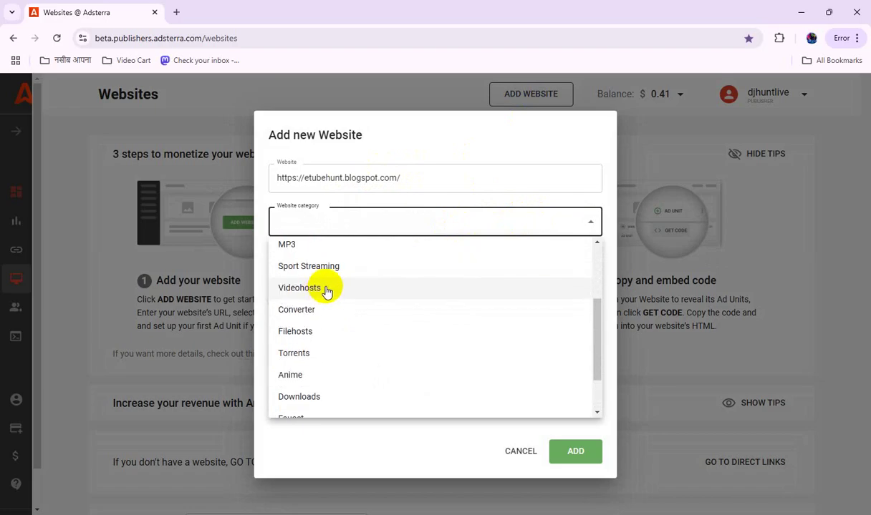
scroll(330, 293, down, 1)
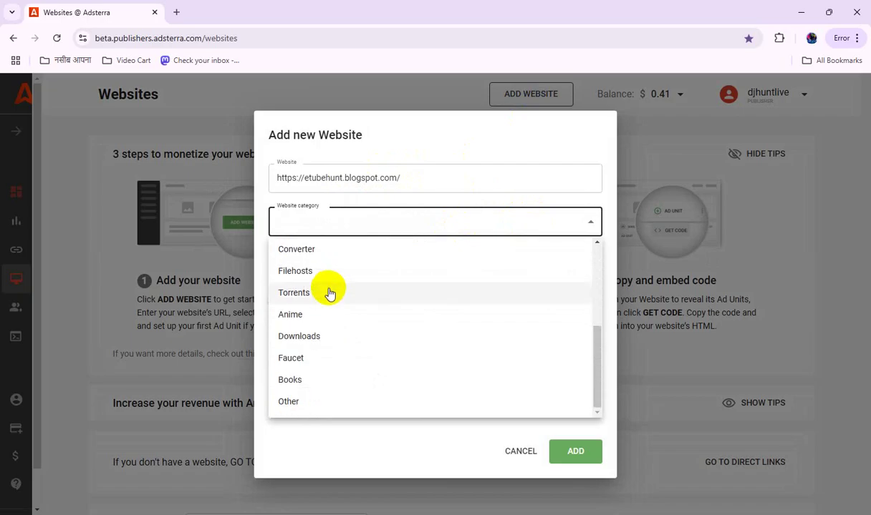
scroll(327, 351, up, 4)
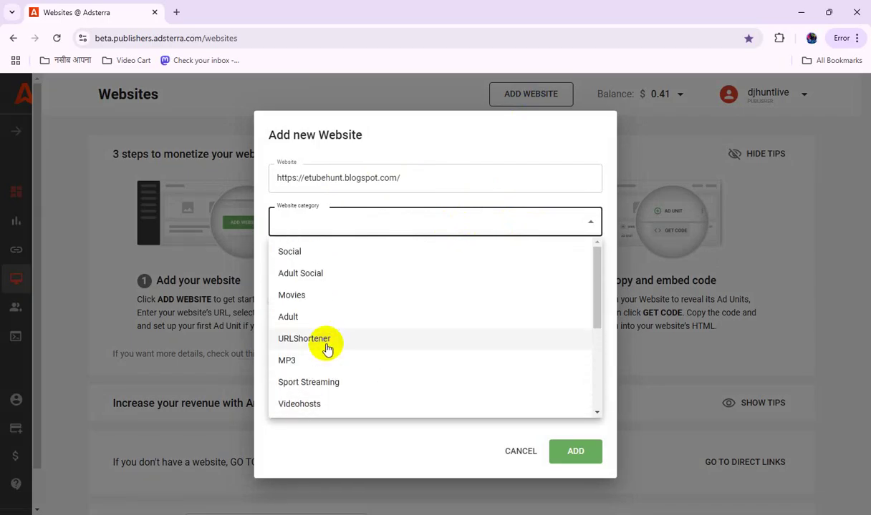
scroll(327, 347, down, 1)
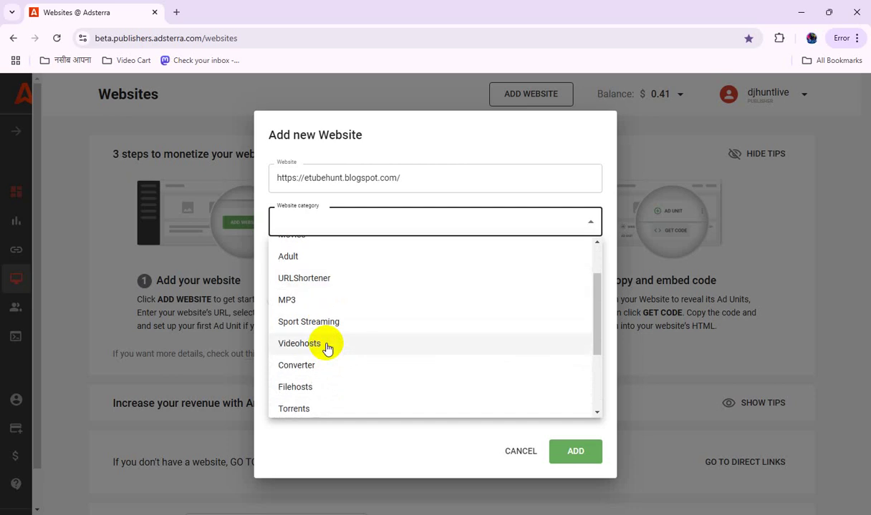
scroll(324, 347, down, 1)
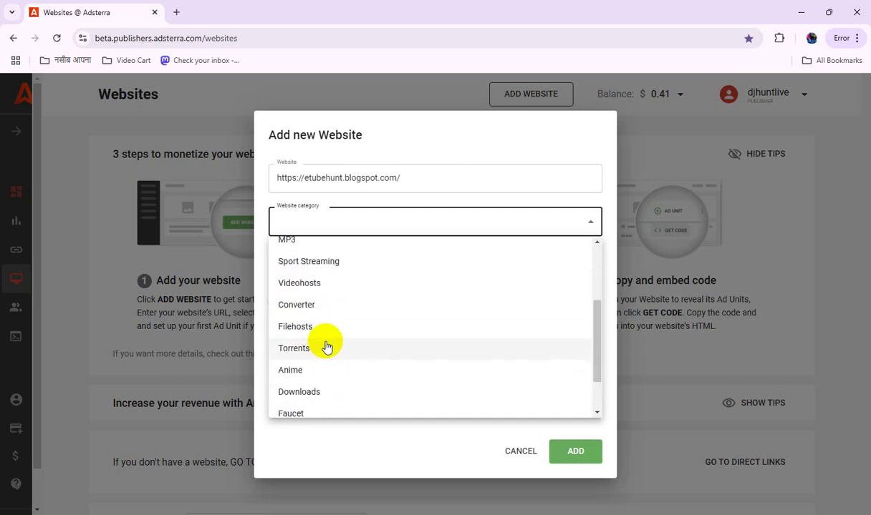
scroll(327, 346, down, 1)
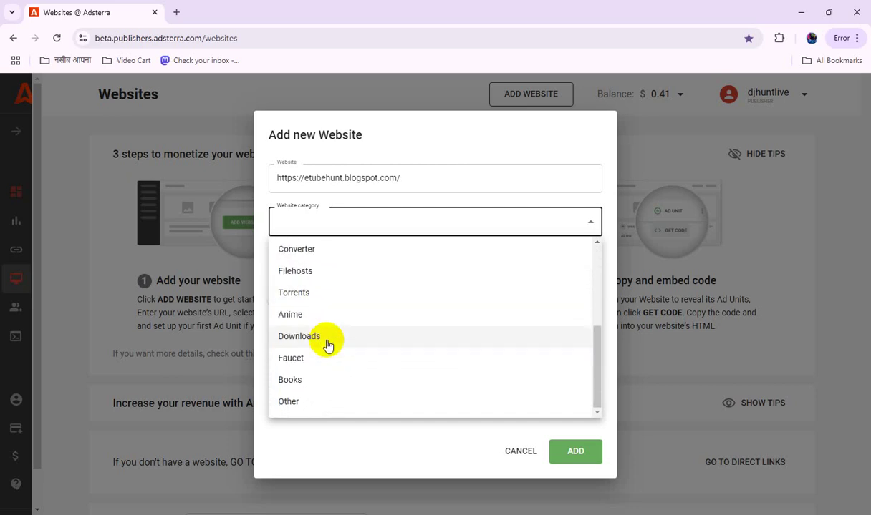
scroll(318, 322, up, 1)
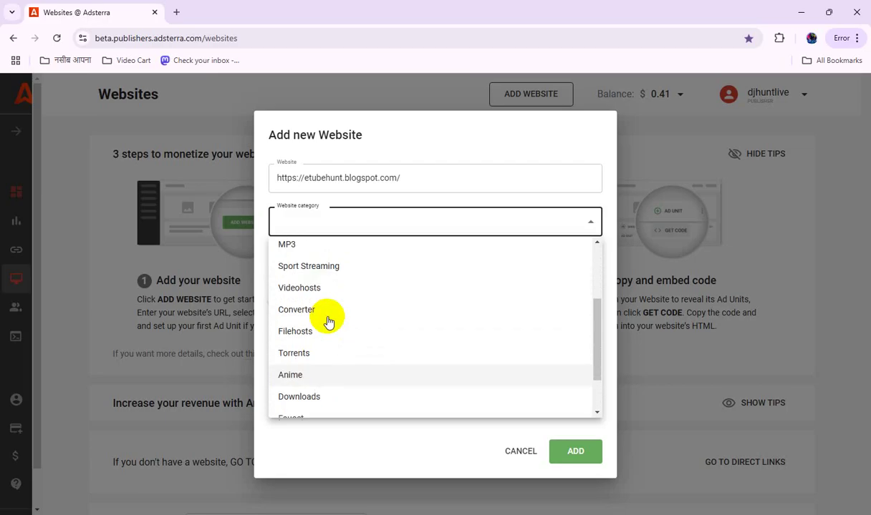
click(308, 288)
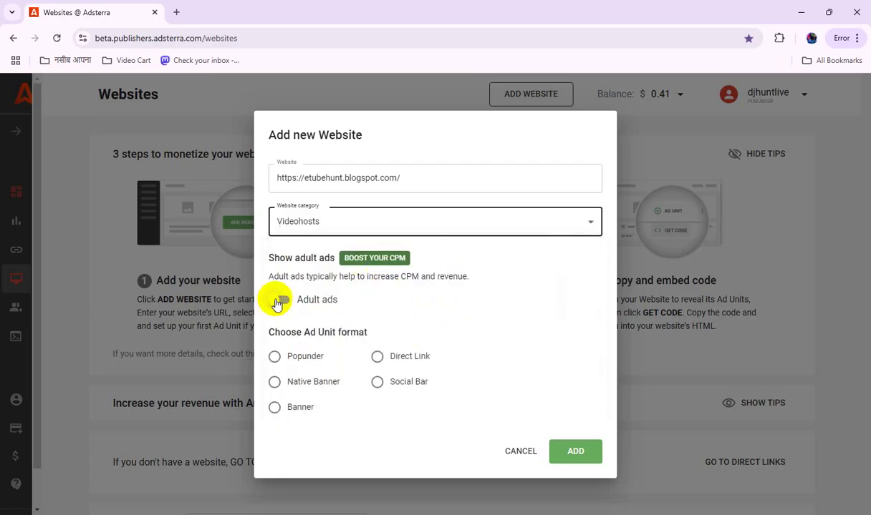
Choose Social Bar as the ad unit format with adult ads off, submit the website and dismiss the review notice
click(304, 302)
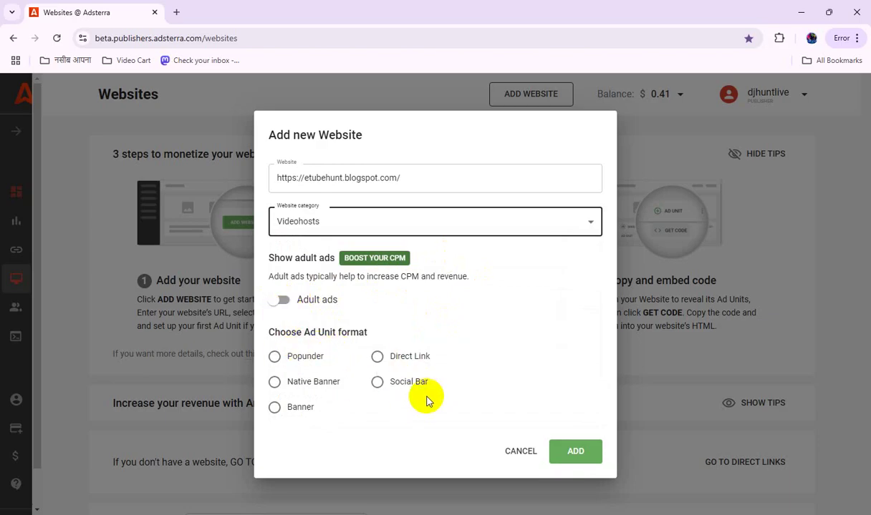
click(377, 383)
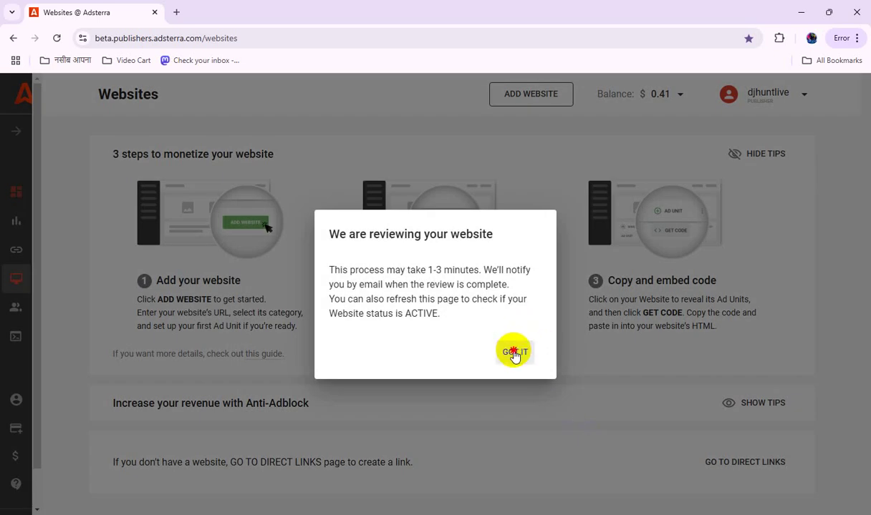
click(515, 351)
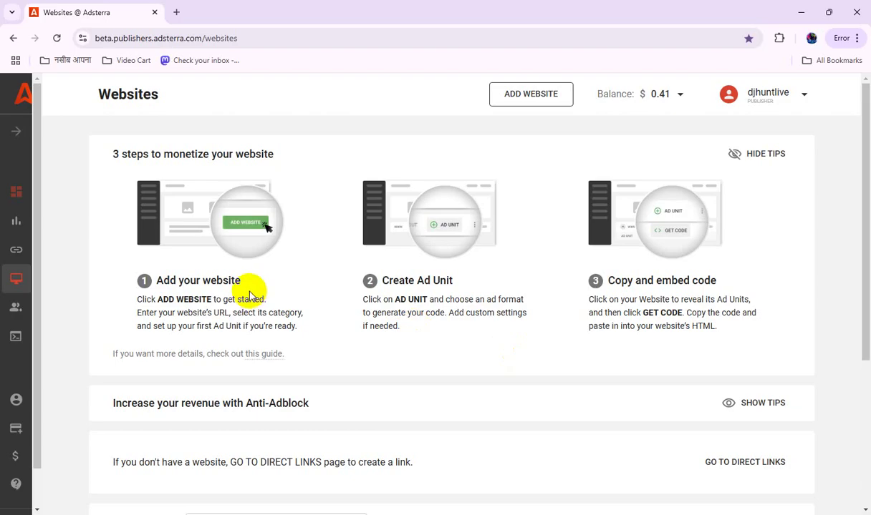
Check the review status of etubehunt.blogspot.com in the websites list
scroll(415, 333, down, 3)
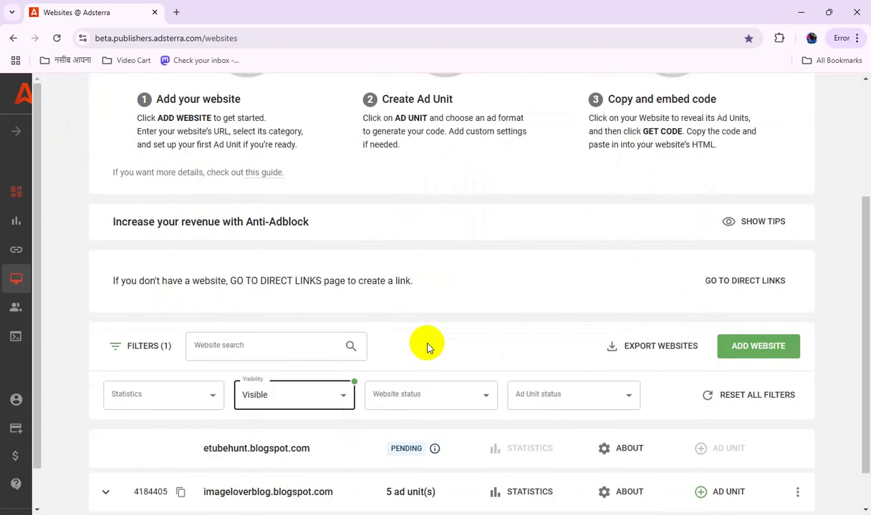
scroll(427, 347, down, 1)
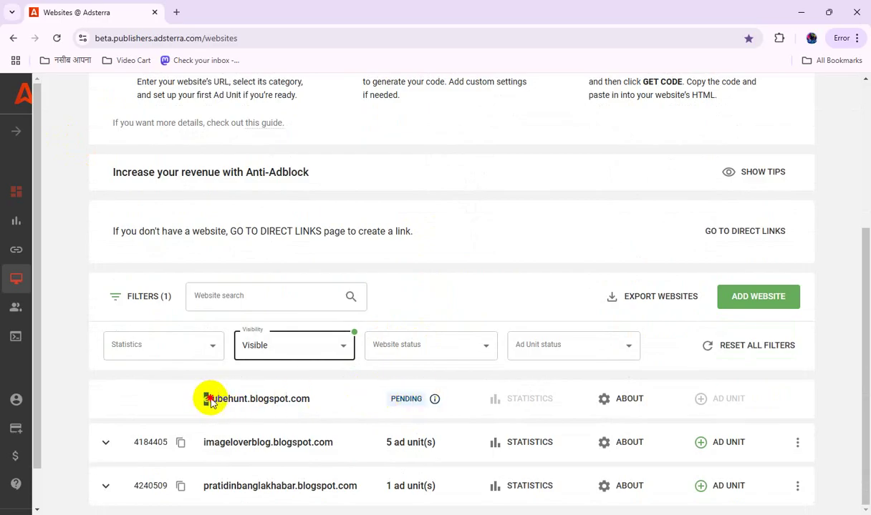
drag(206, 401, 318, 405)
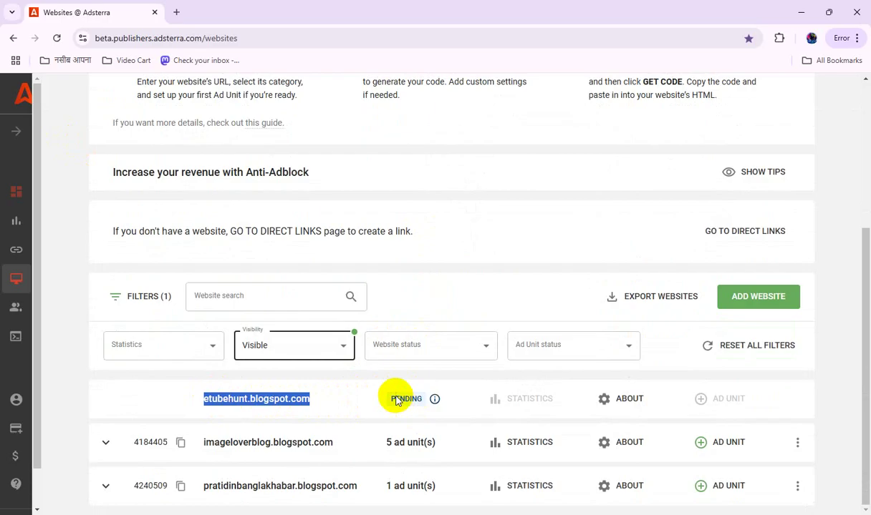
Reload the Websites page and recheck the entry for etubehunt.blogspot.com in the list
right_click(469, 179)
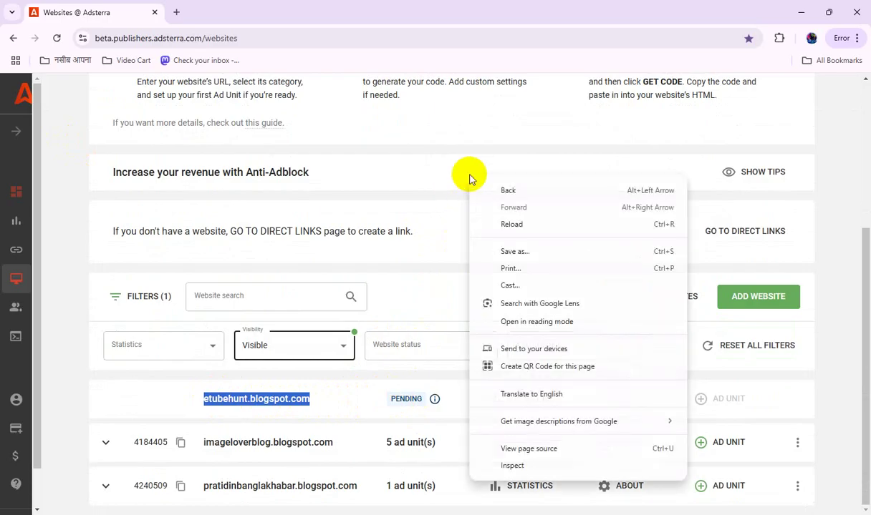
click(505, 224)
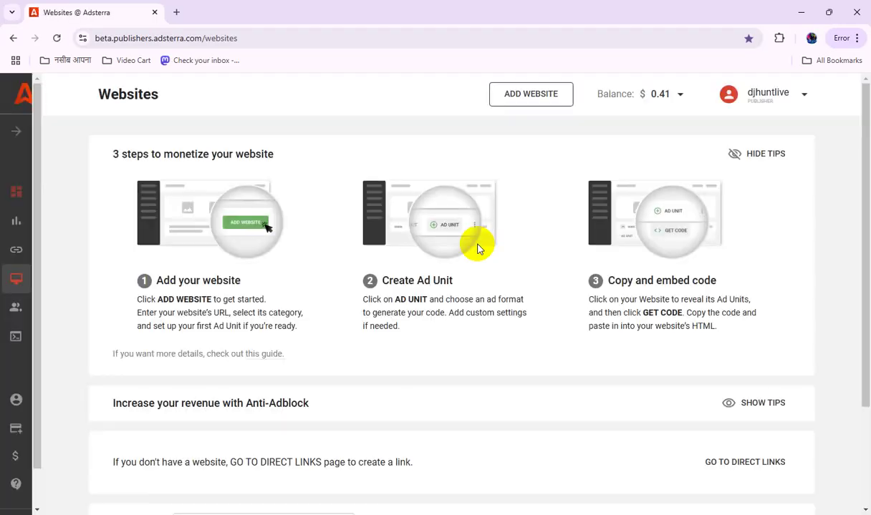
scroll(473, 275, down, 4)
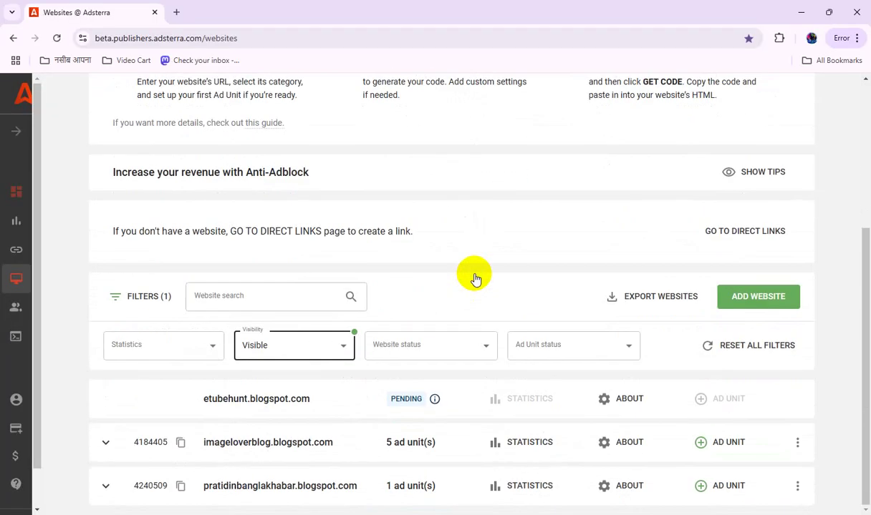
scroll(474, 290, up, 3)
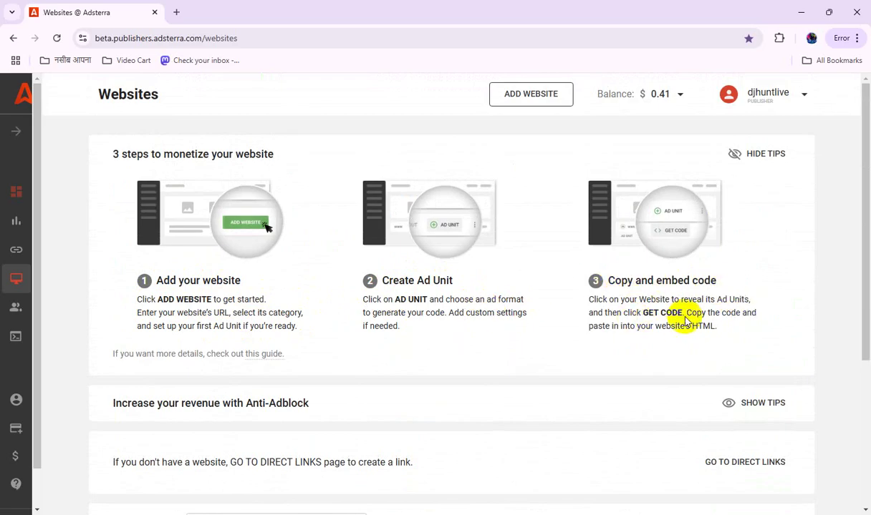
scroll(567, 347, down, 2)
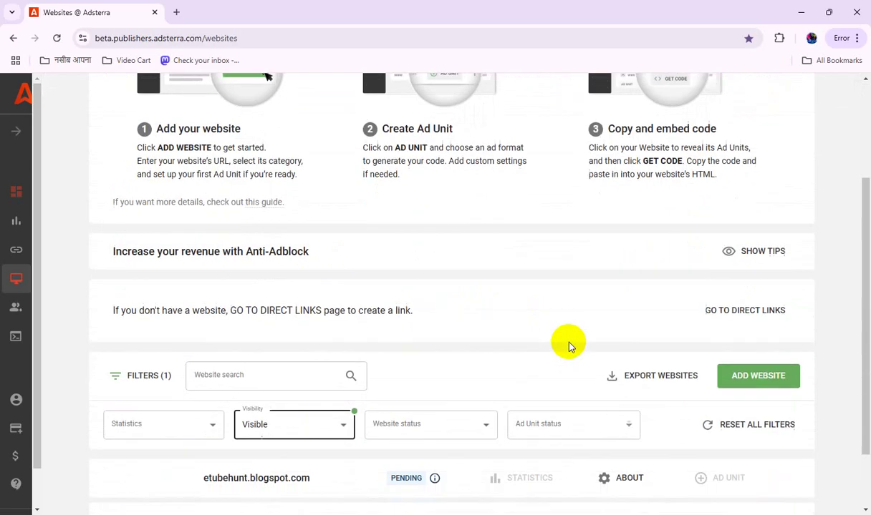
scroll(526, 297, down, 1)
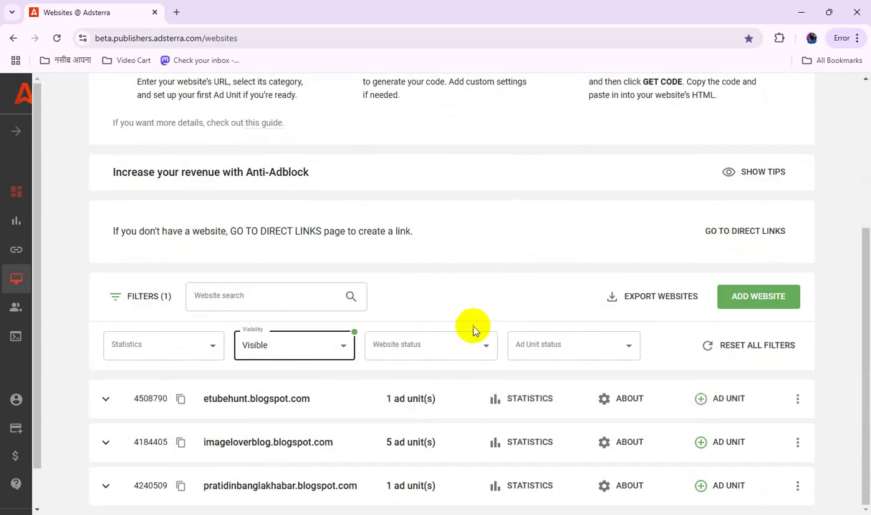
Create a Popunder ad unit for etubehunt.blogspot.com with adult ads off and dismiss the review notice
click(730, 401)
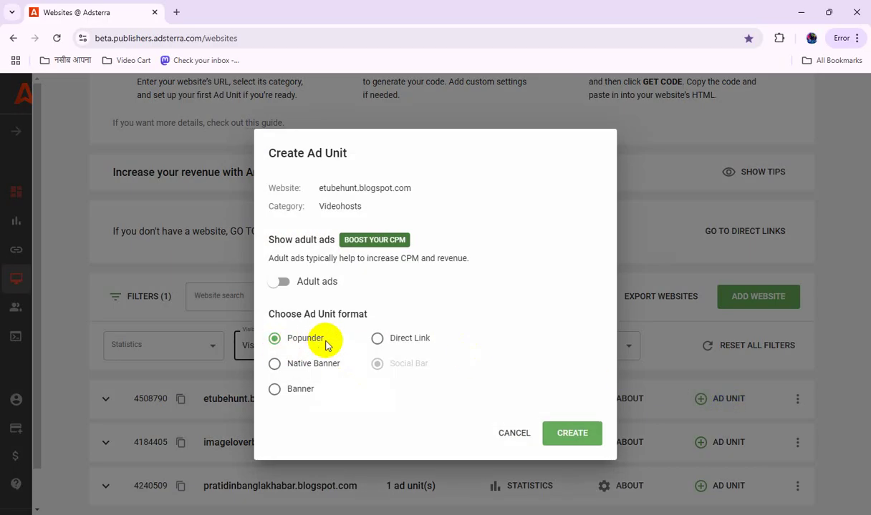
click(588, 435)
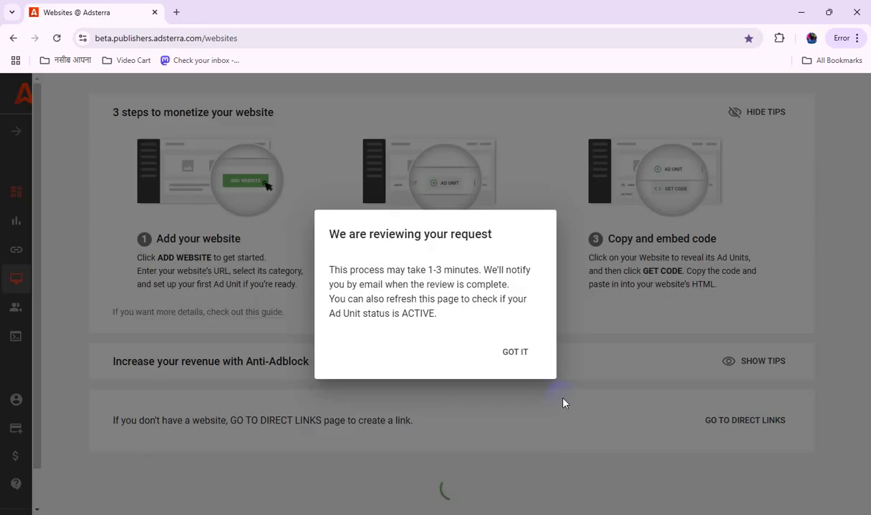
click(520, 352)
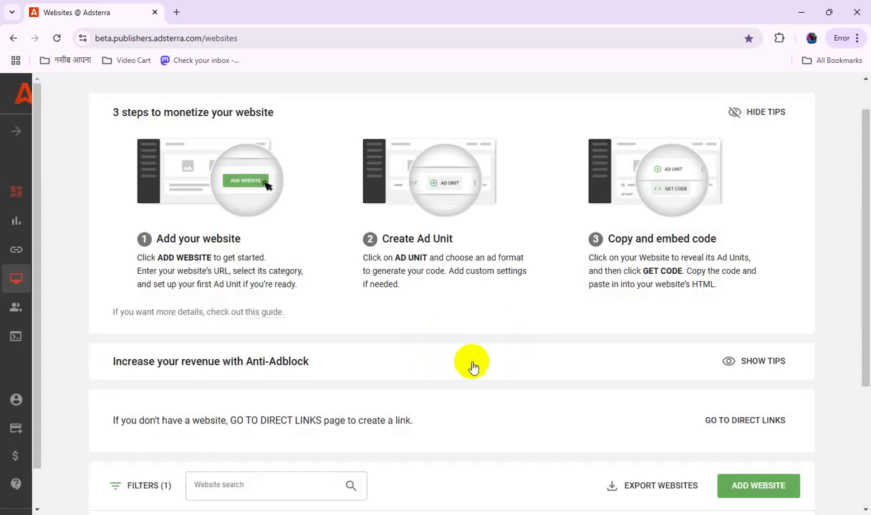
Expand the ad units of etubehunt.blogspot.com and copy the Social Bar unit's JS Sync code
scroll(472, 365, down, 3)
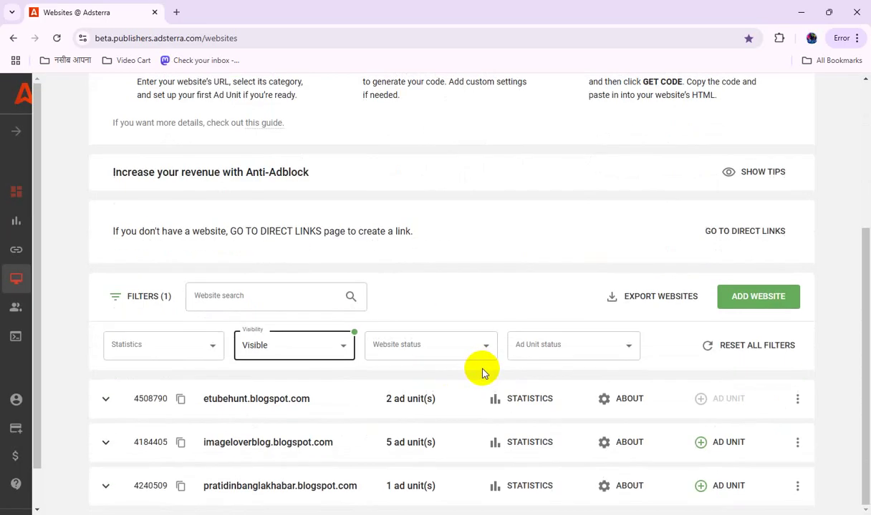
click(106, 398)
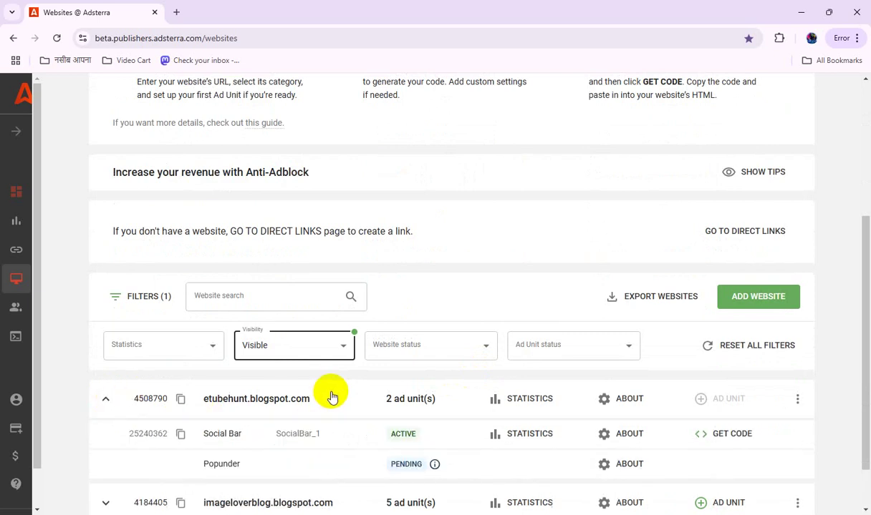
scroll(347, 399, down, 1)
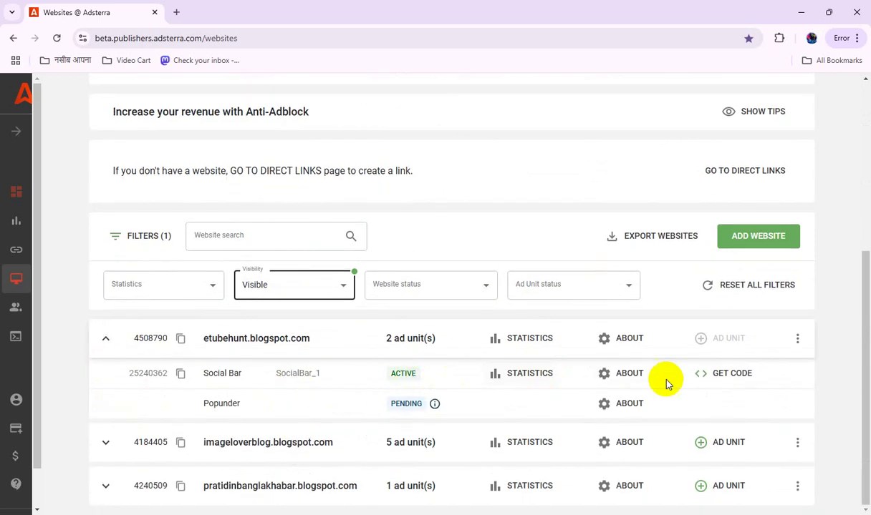
click(718, 375)
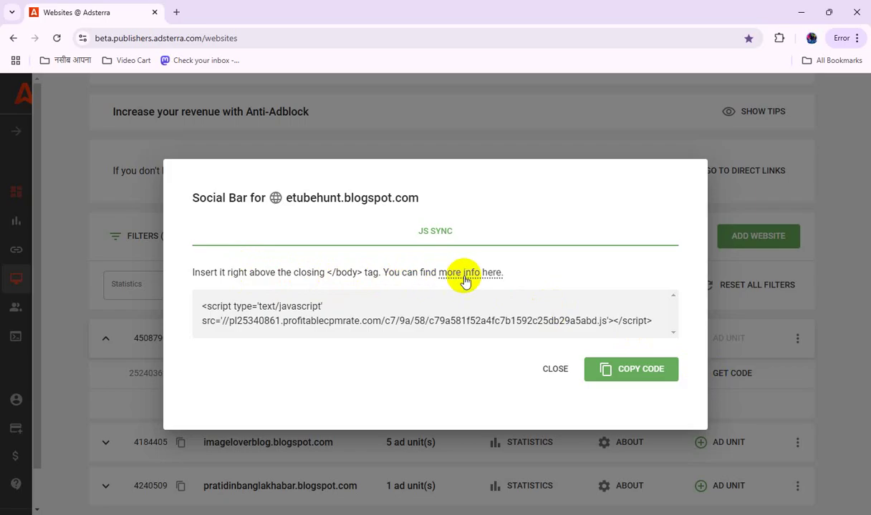
click(637, 371)
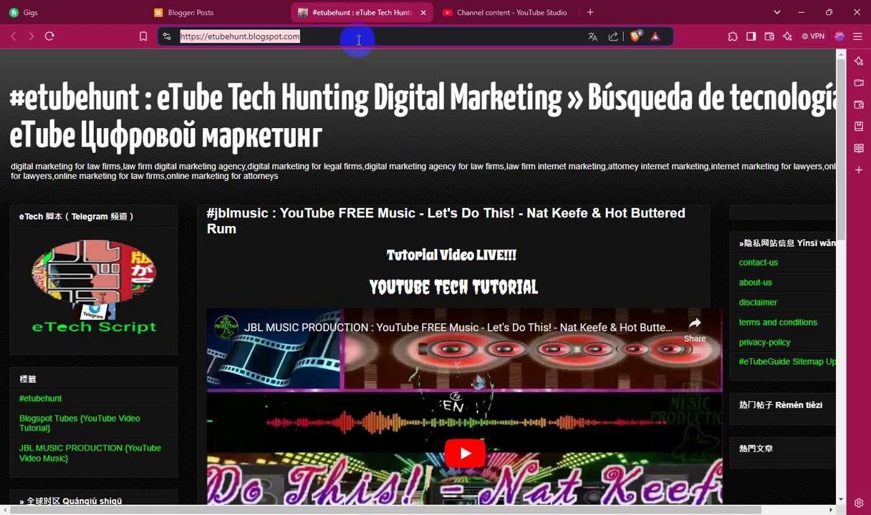
Switch to Blogger and open the etubehunt blog's theme for HTML editing
click(238, 15)
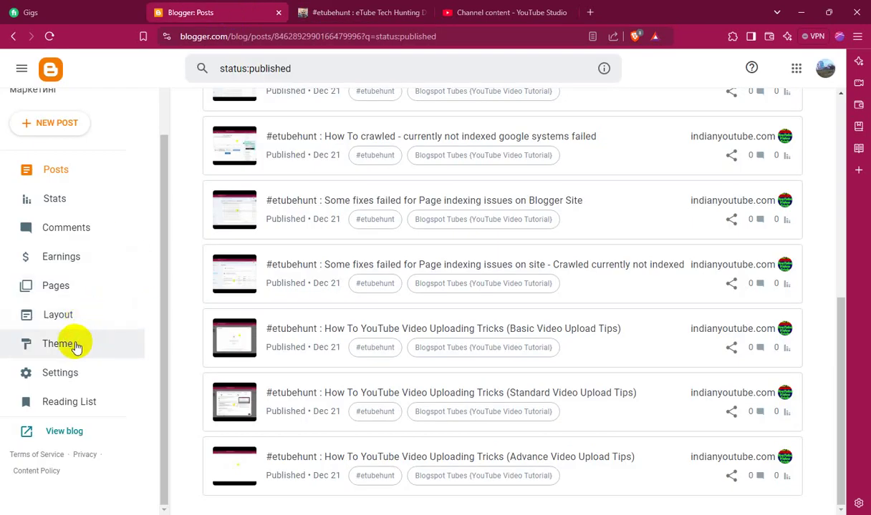
click(68, 343)
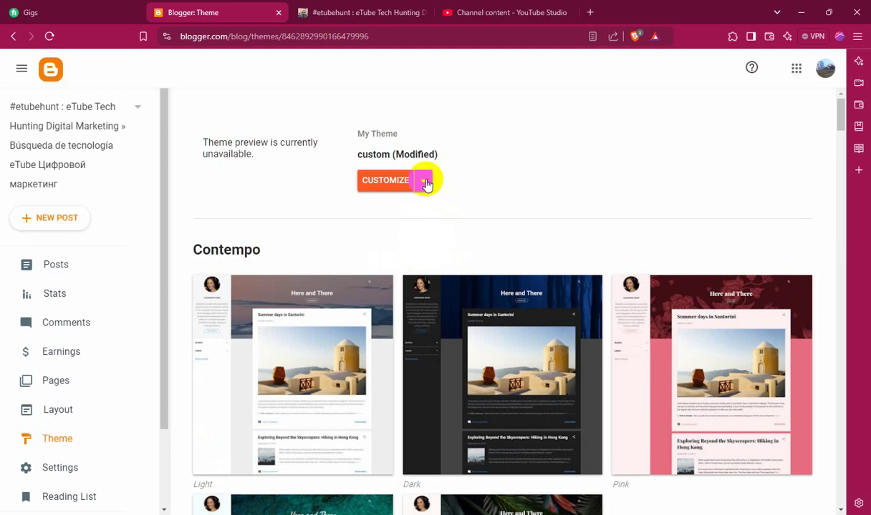
click(425, 183)
click(289, 278)
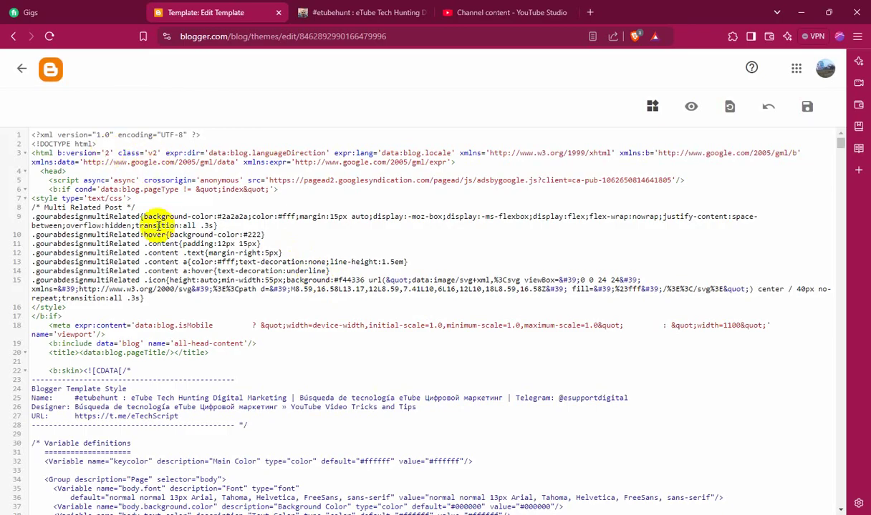
Insert the copied Social Bar script on its own line directly above </body> in the theme HTML and save the theme
key(ctrl+f)
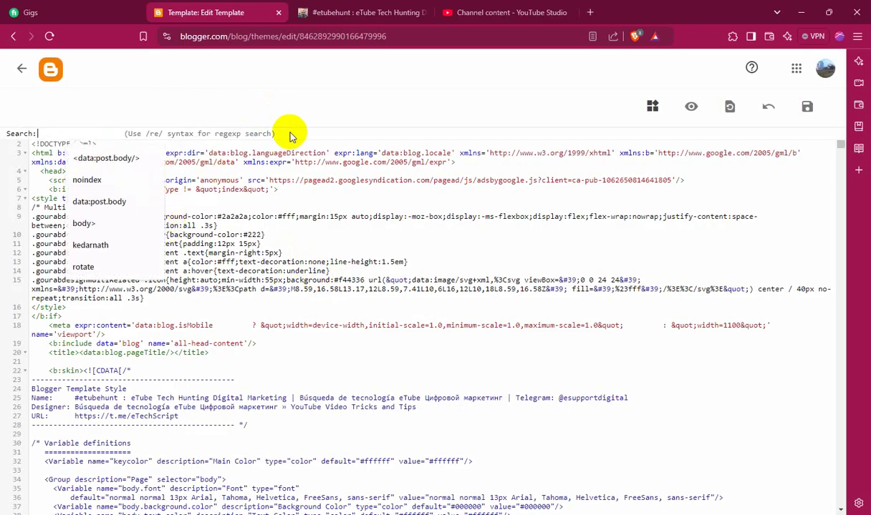
text(<)
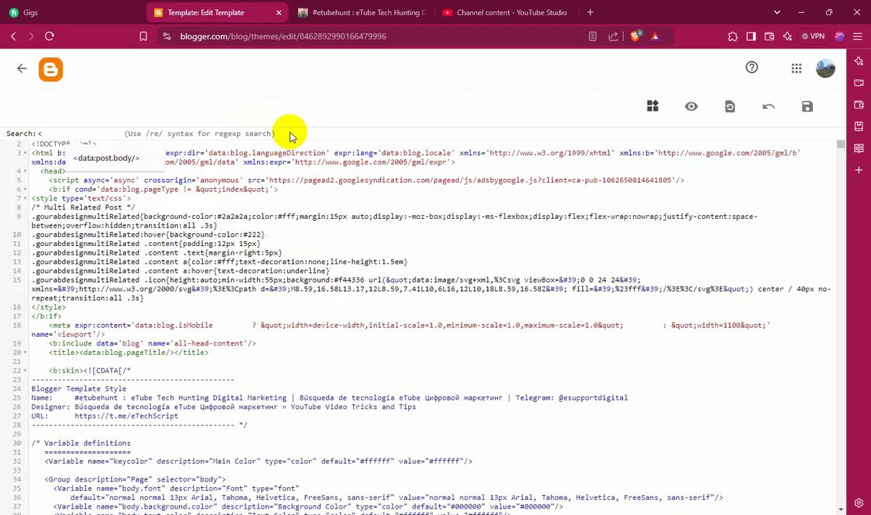
text(.)
key(BackSpace)
text(/body>)
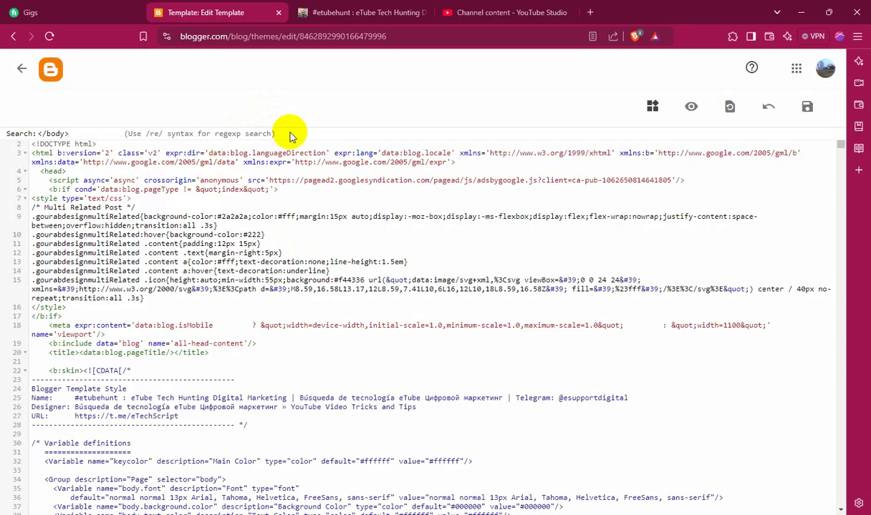
key(Return)
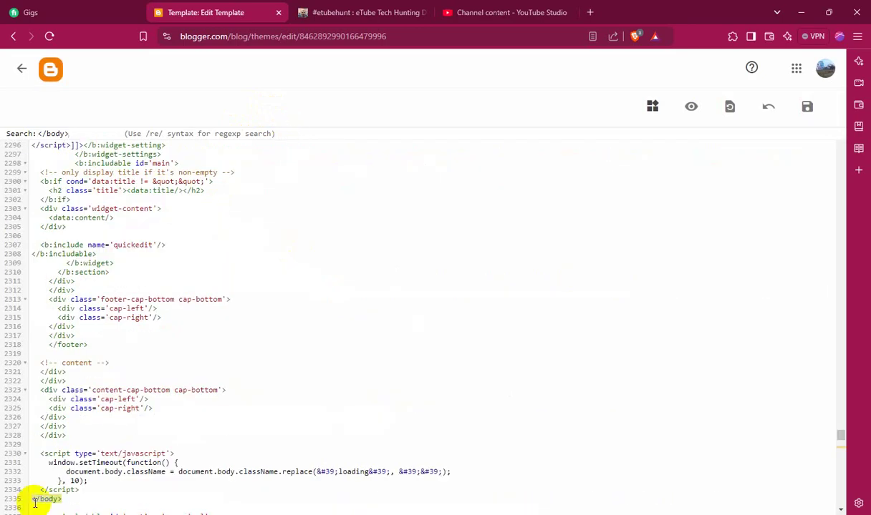
click(63, 494)
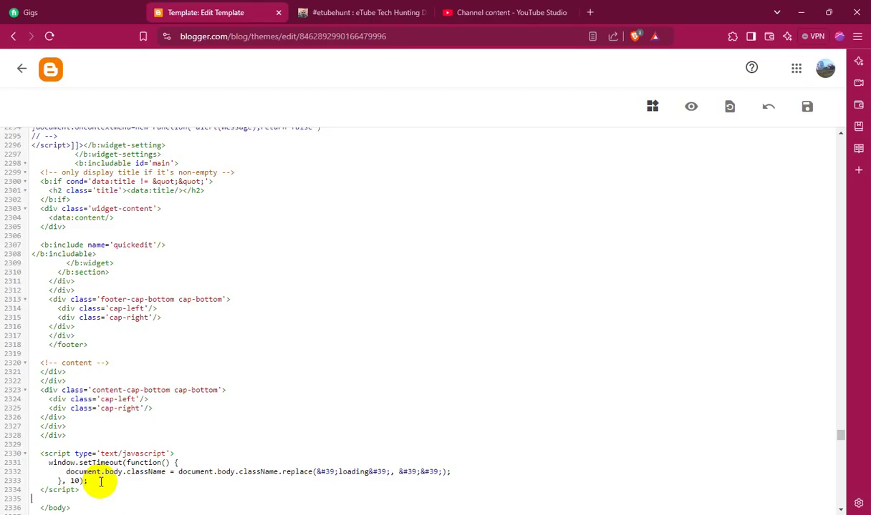
text(<script type='text/javascript' src='//pl25340861.profitablecpmrate.com/c7/9a/58/c79a581f52a4fc7b1592c25db29a5abd.js'></script>)
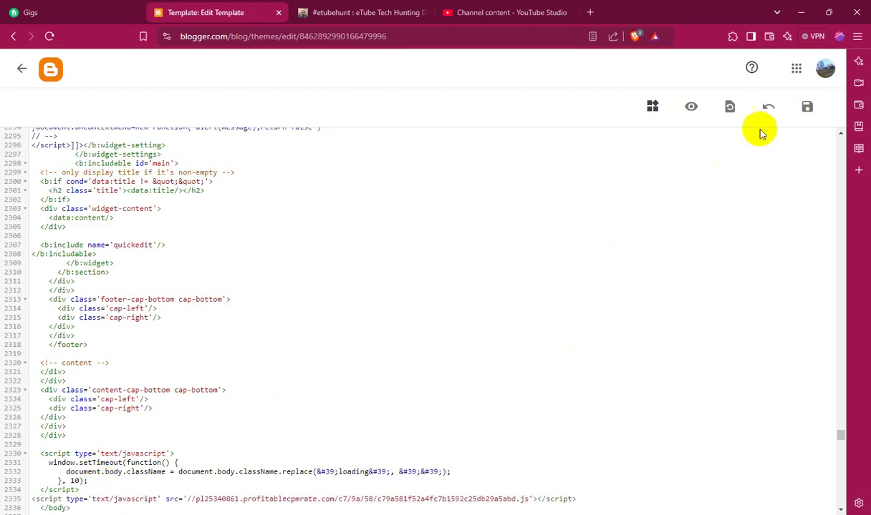
click(805, 111)
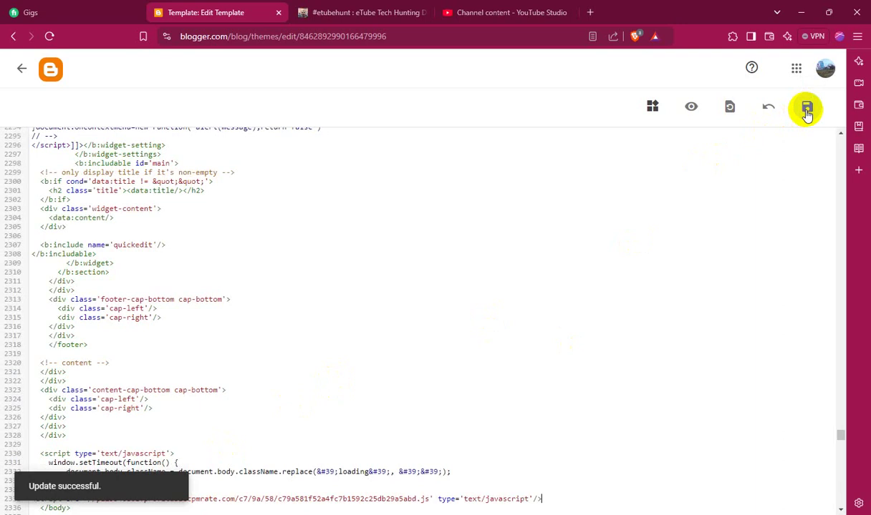
Reload the live etubehunt blog and browse back through two older post pages to check for the Social Bar ad
click(346, 11)
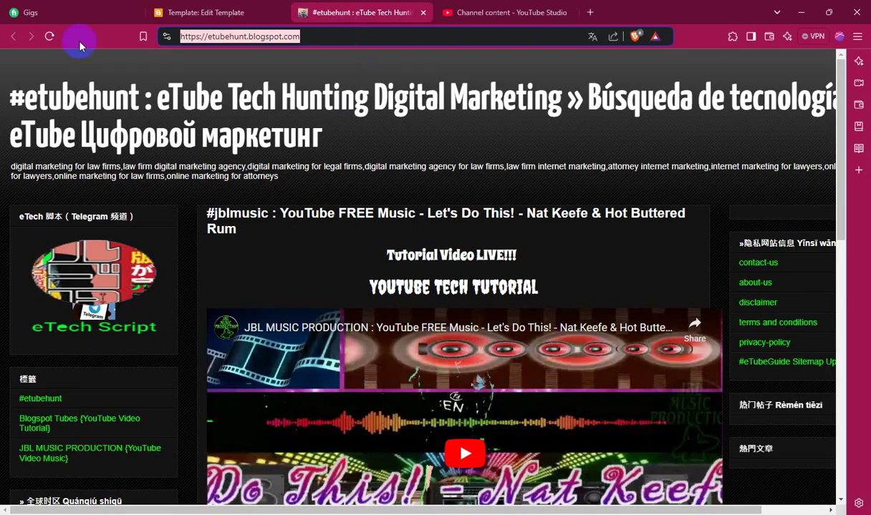
click(50, 36)
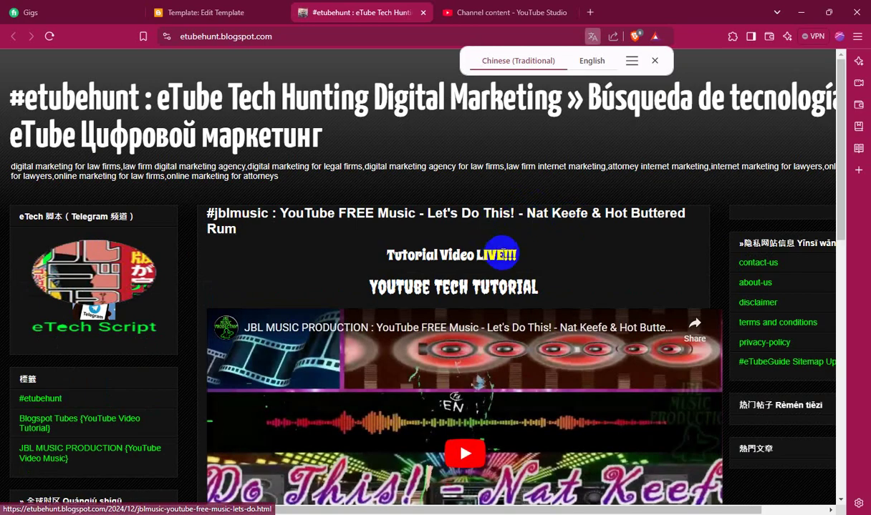
scroll(517, 272, down, 8)
scroll(520, 284, down, 3)
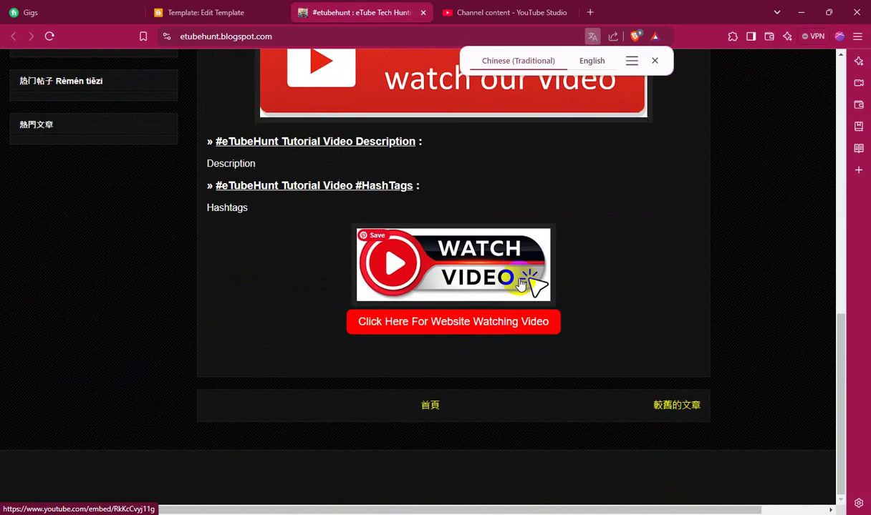
click(670, 413)
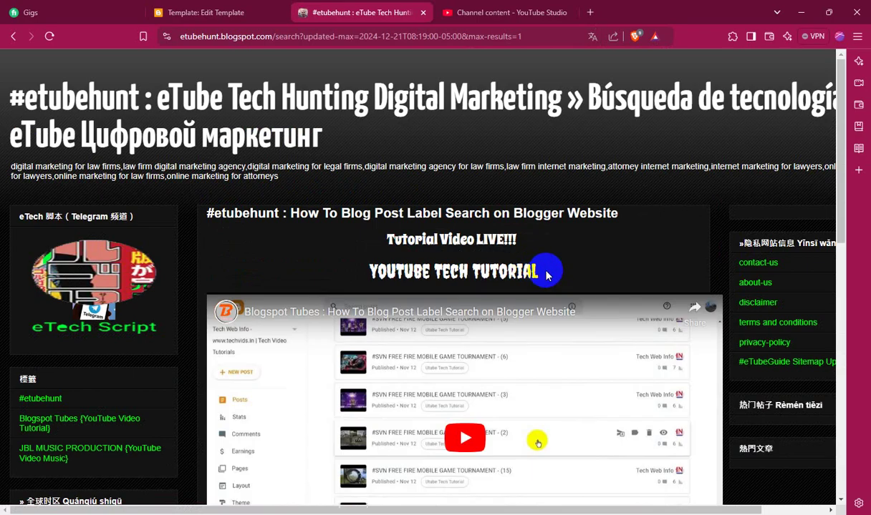
scroll(547, 277, down, 12)
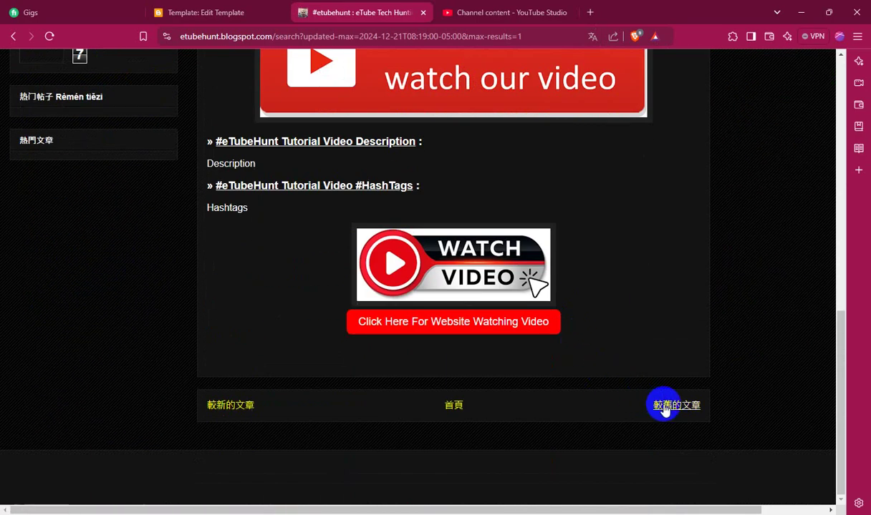
click(664, 407)
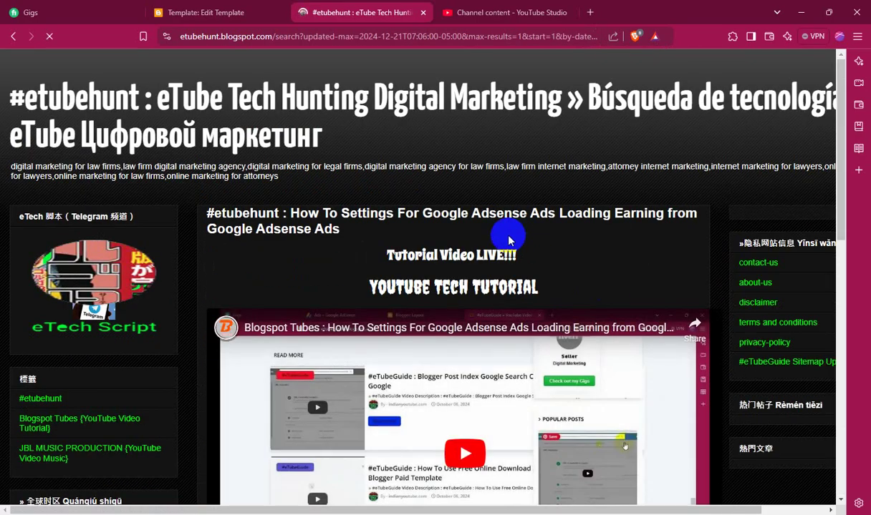
Inspect the older post page across its full width, reload it and check again for the ad
scroll(550, 210, down, 2)
drag(709, 509, 788, 506)
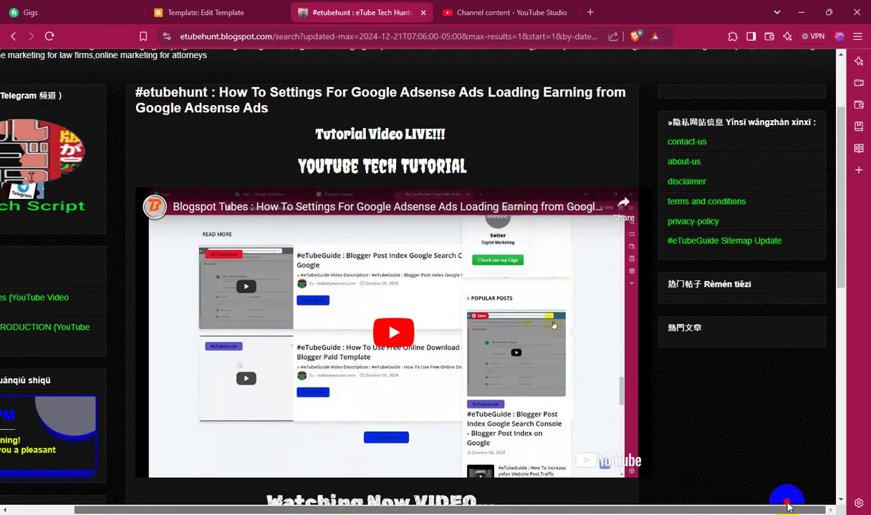
scroll(713, 291, up, 2)
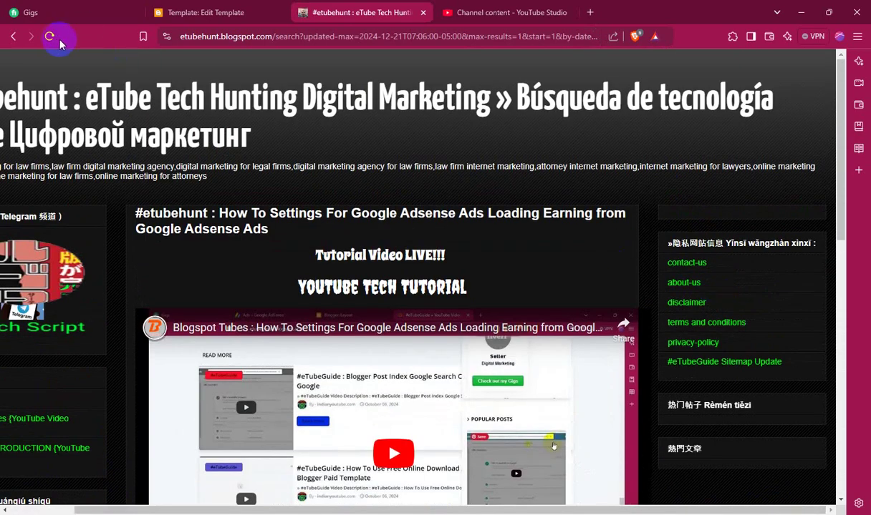
click(56, 40)
scroll(473, 254, down, 6)
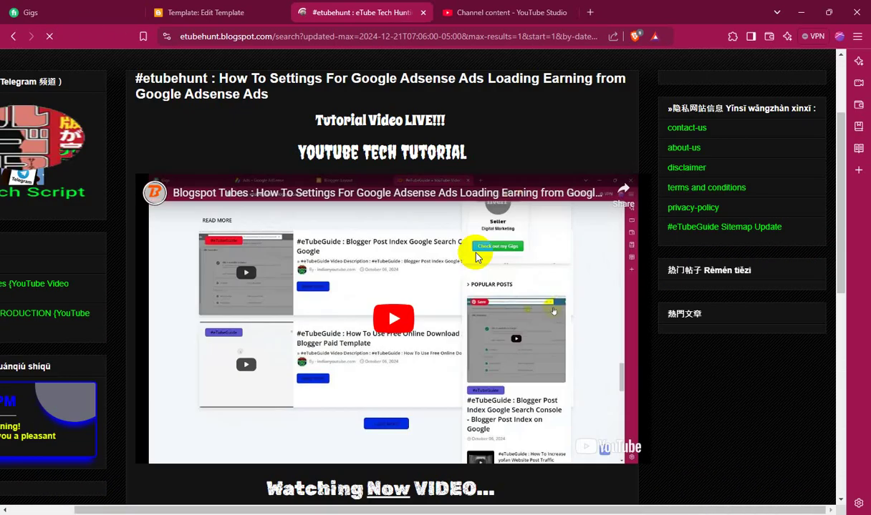
scroll(480, 258, down, 2)
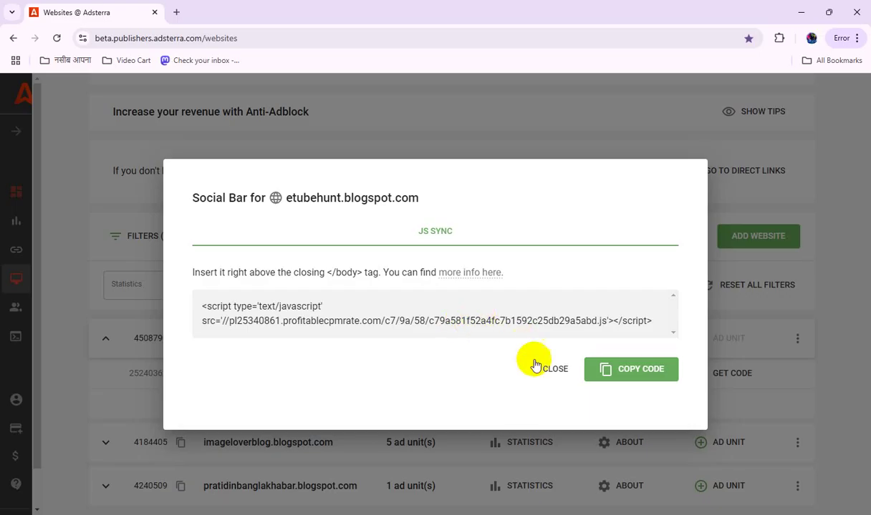
Switch back to Adsterra, close the Social Bar code dialog and reload the Websites page
click(551, 369)
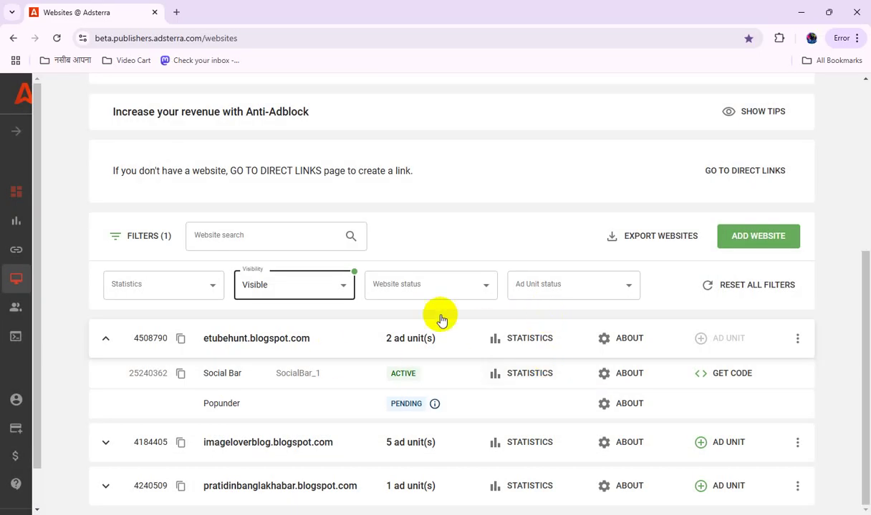
right_click(530, 147)
click(577, 191)
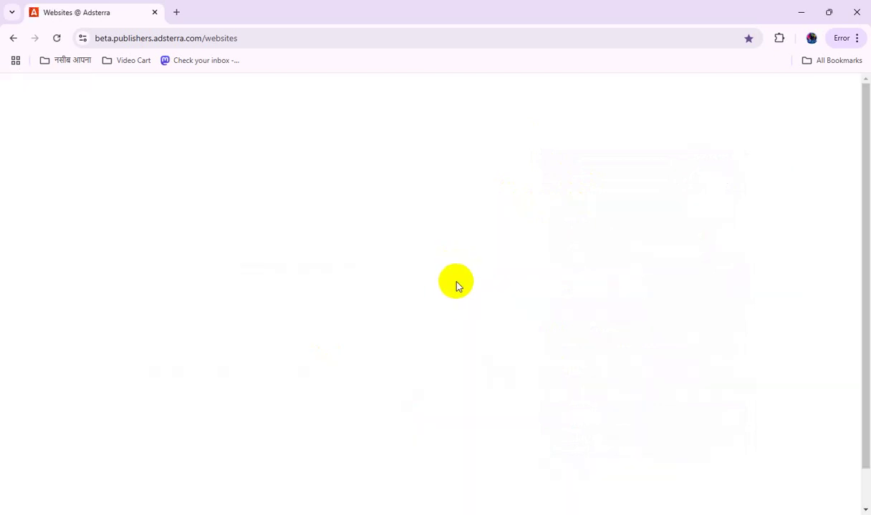
scroll(394, 301, down, 3)
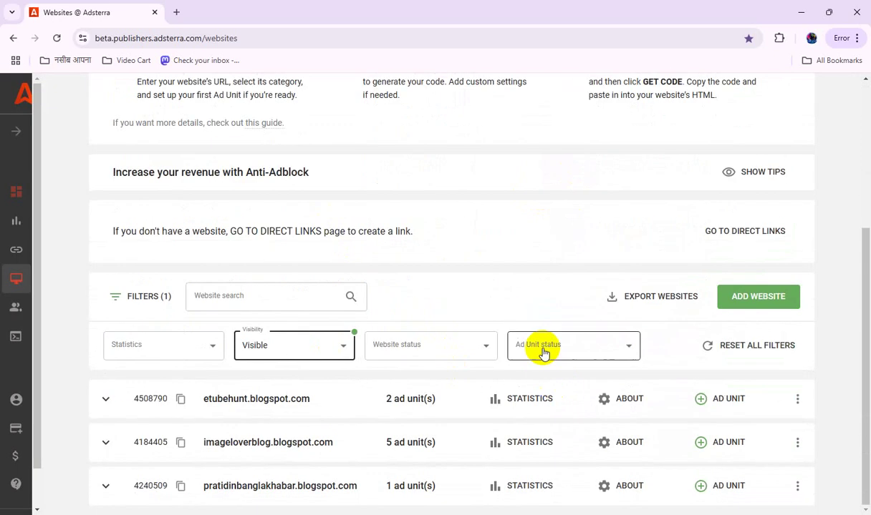
Create a Native Banner ad unit for etubehunt.blogspot.com with adult ads off and expand the site's ad unit list
click(729, 401)
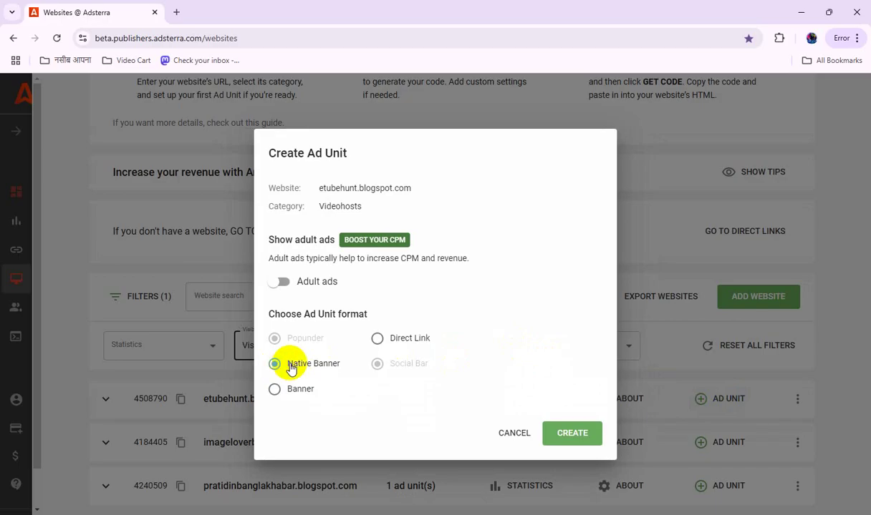
click(581, 438)
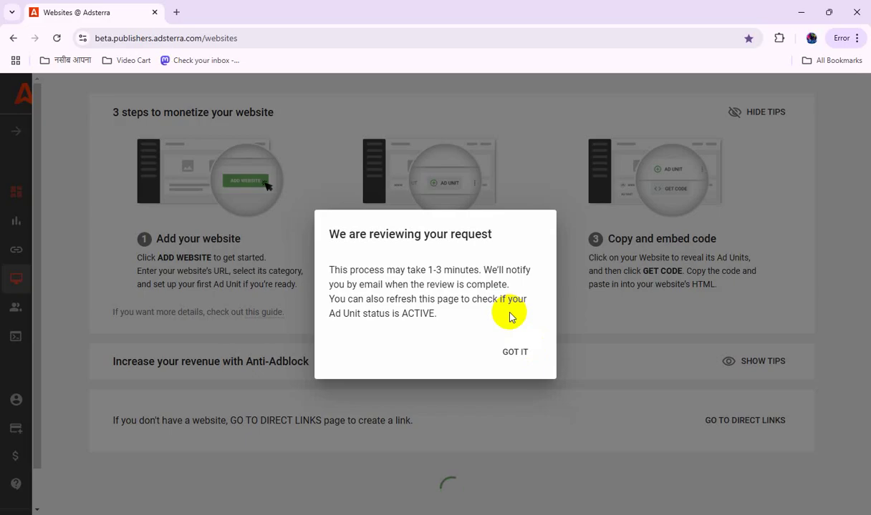
click(519, 354)
scroll(424, 368, down, 3)
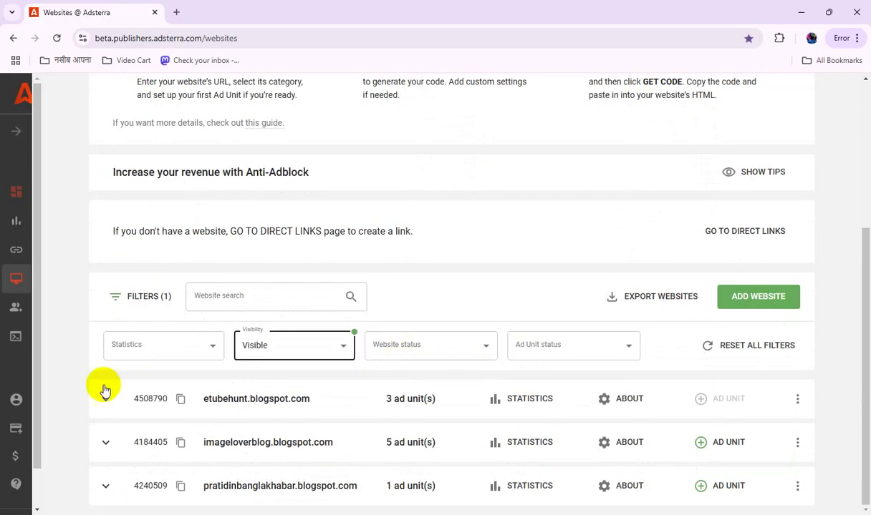
click(104, 396)
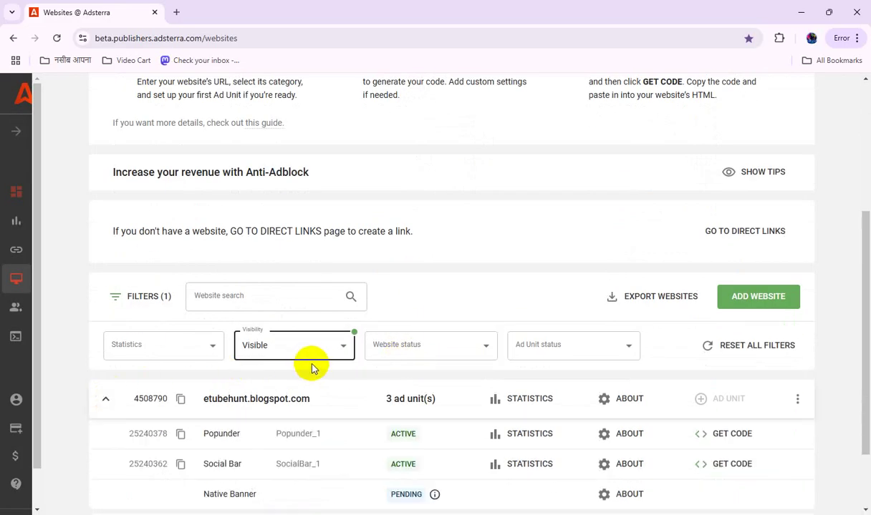
Open the Popunder ad code for etubehunt.blogspot.com and copy it
scroll(311, 368, down, 2)
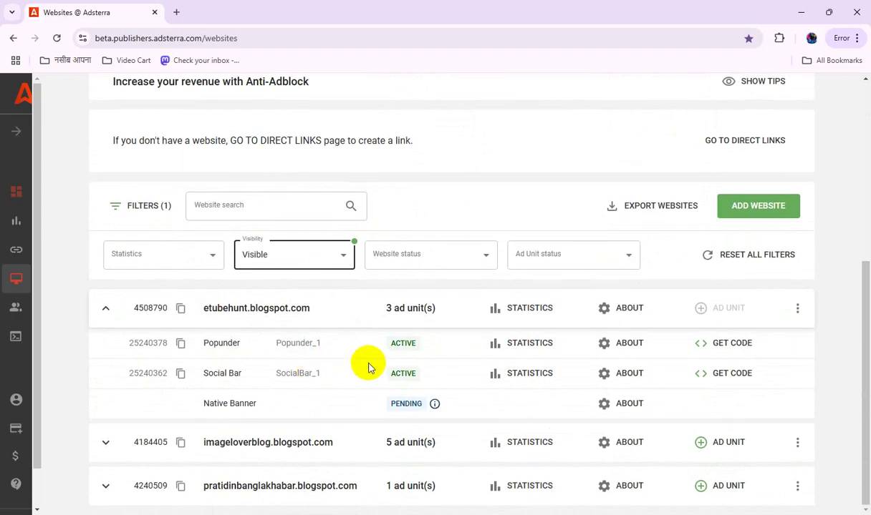
click(728, 345)
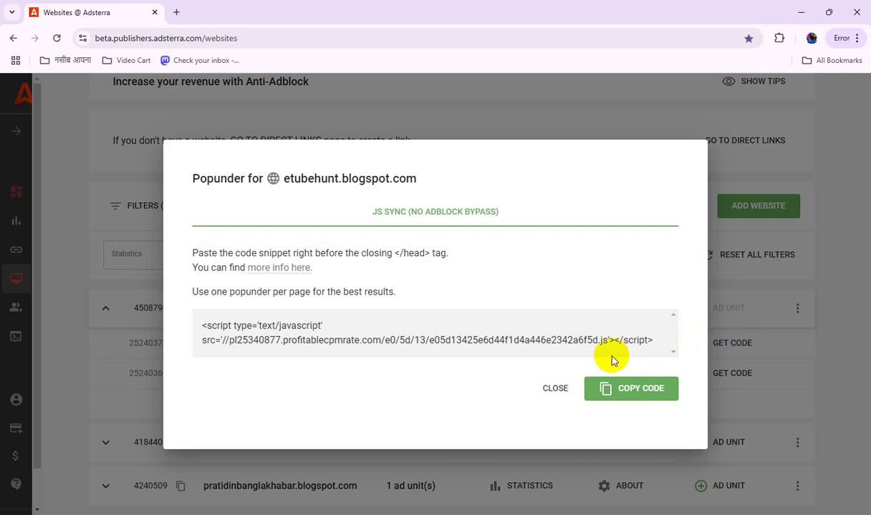
click(624, 390)
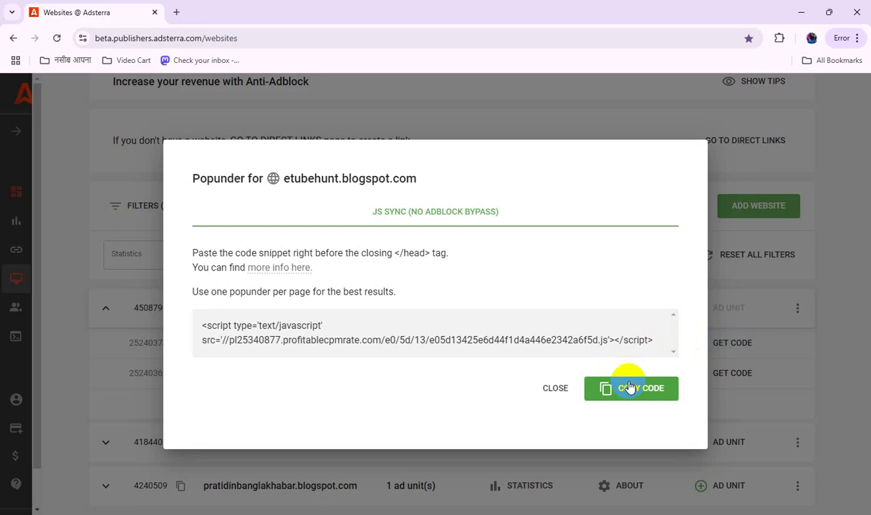
click(628, 387)
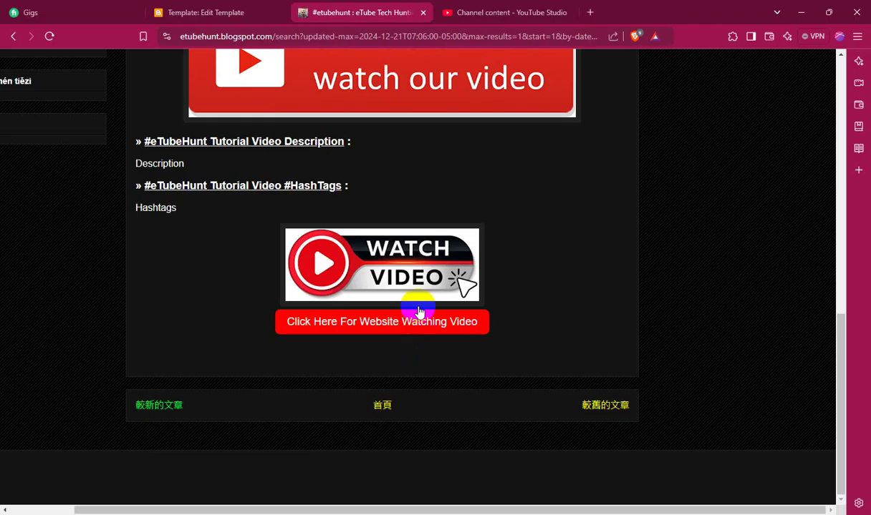
Switch to the Blogger theme editor, paste the Popunder script on a new line directly above the opening head tag, and save the theme
scroll(418, 307, up, 10)
click(231, 21)
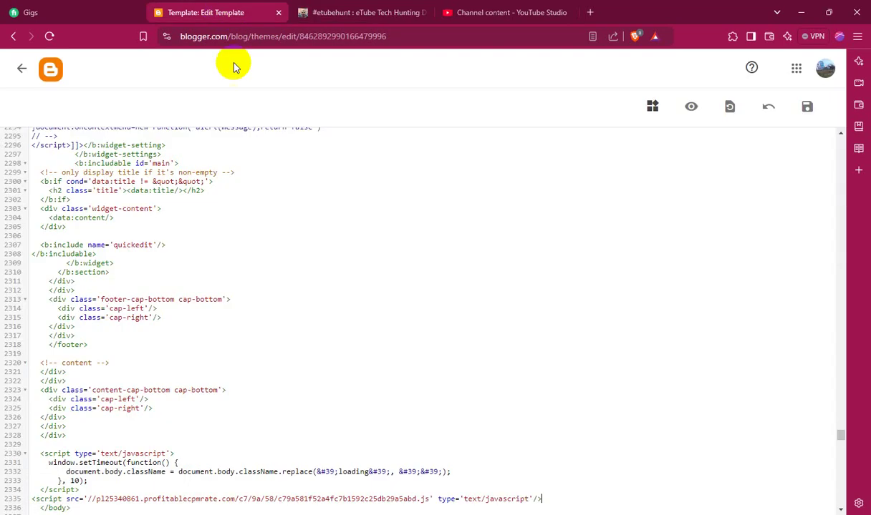
scroll(837, 423, up, 3)
drag(845, 401, 832, 128)
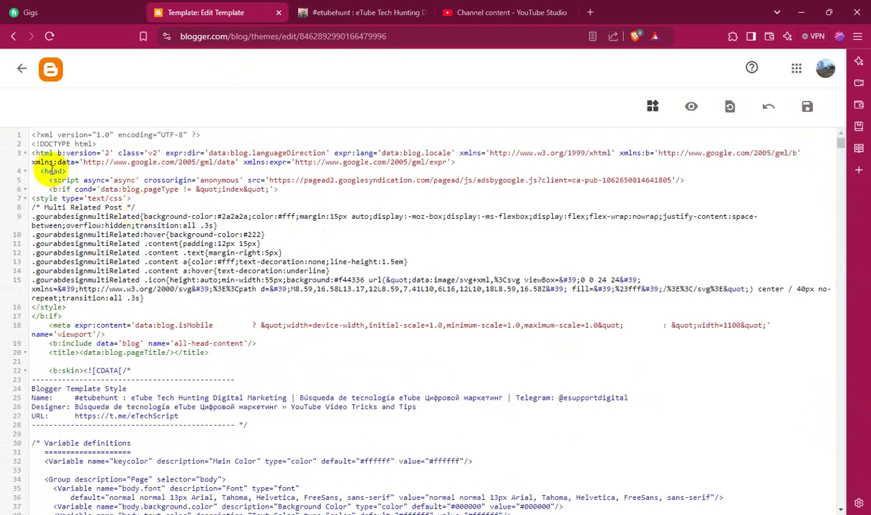
click(41, 171)
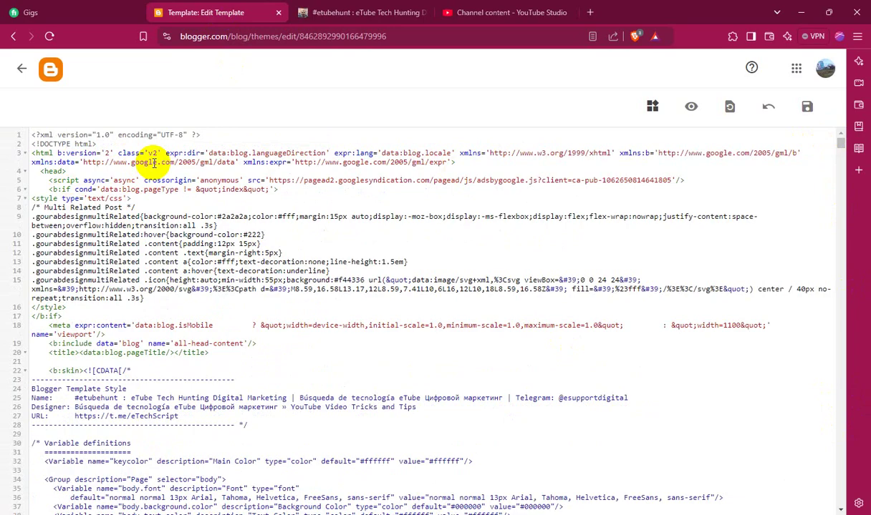
key(Return)
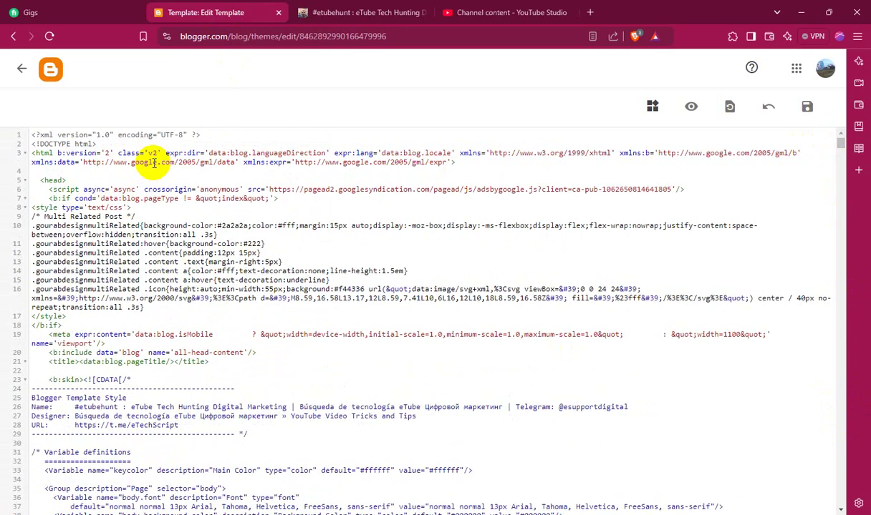
key(ctrl+v)
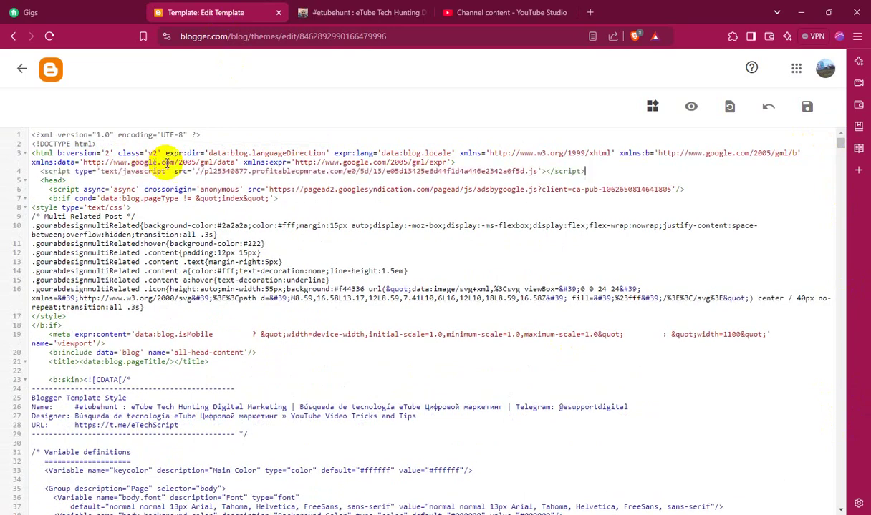
click(806, 107)
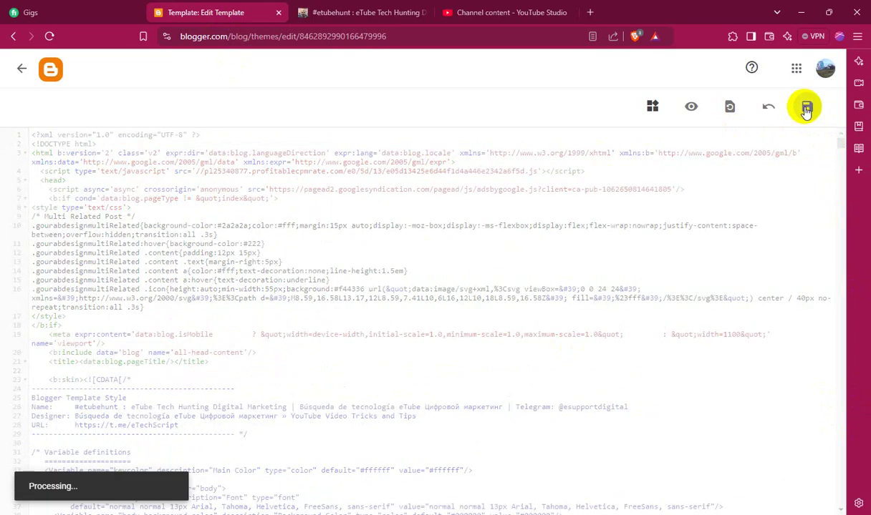
Go to the live etubehunt blog's home page, look through it for ads and reload it
click(361, 12)
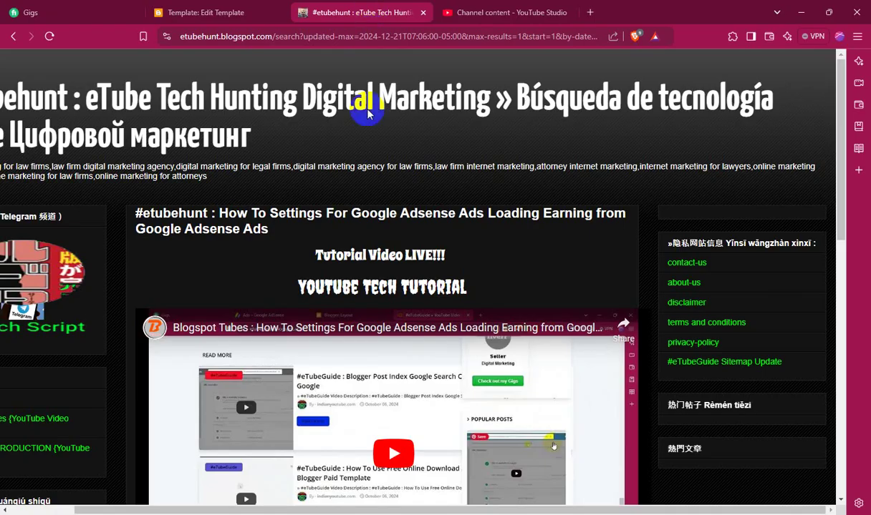
scroll(447, 272, down, 9)
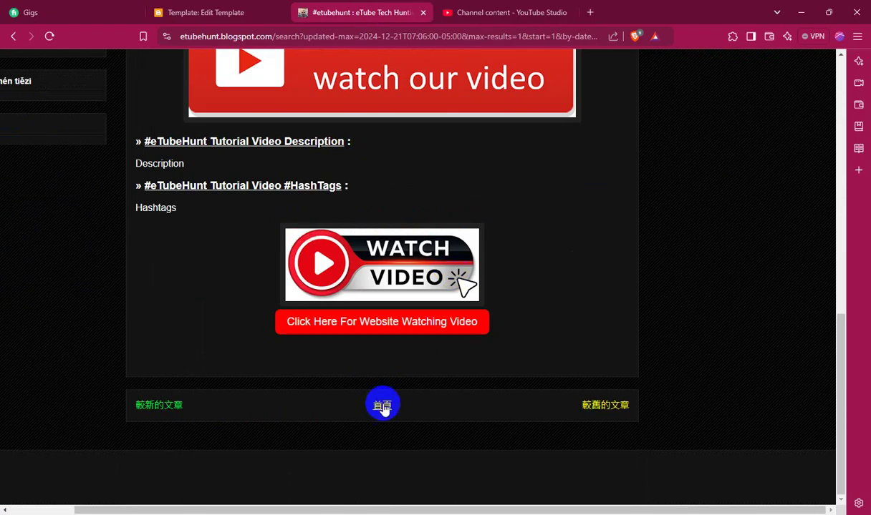
click(451, 300)
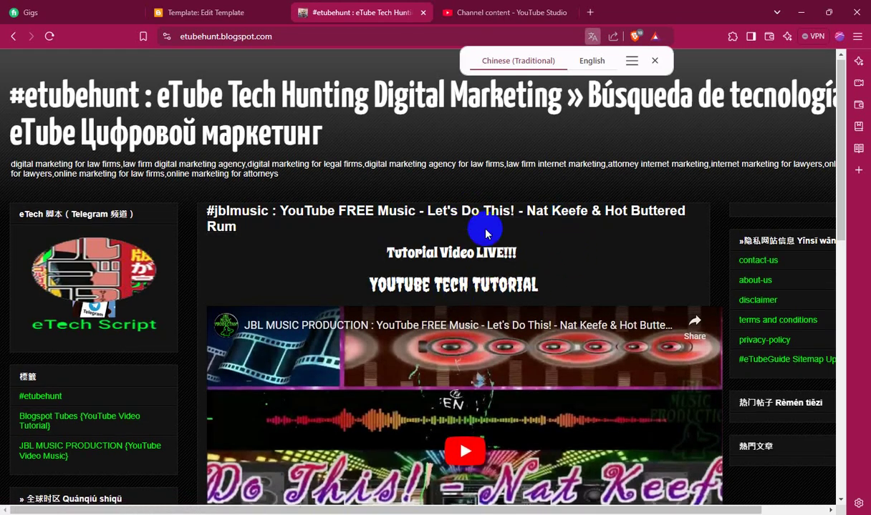
scroll(490, 231, down, 4)
scroll(493, 234, down, 5)
click(50, 35)
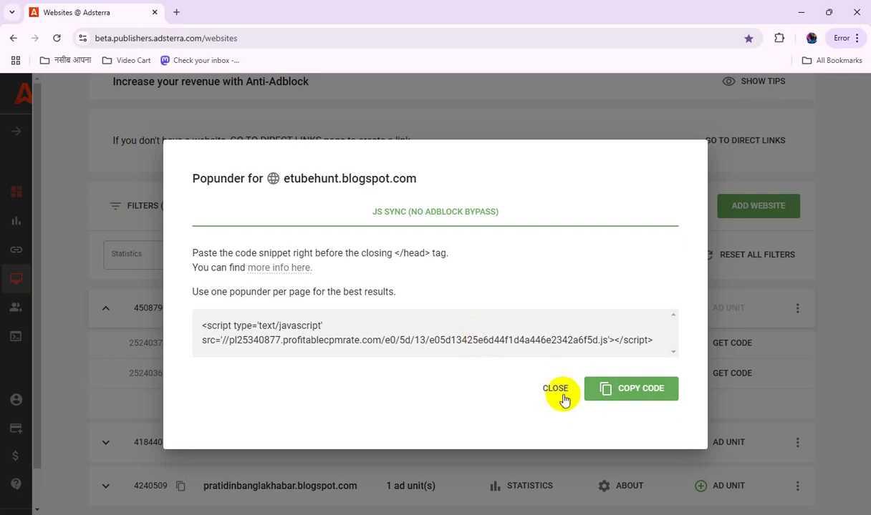
Switch back to Adsterra, close the Popunder code dialog, reload the Websites page and expand the etubehunt.blogspot.com ad units
click(558, 391)
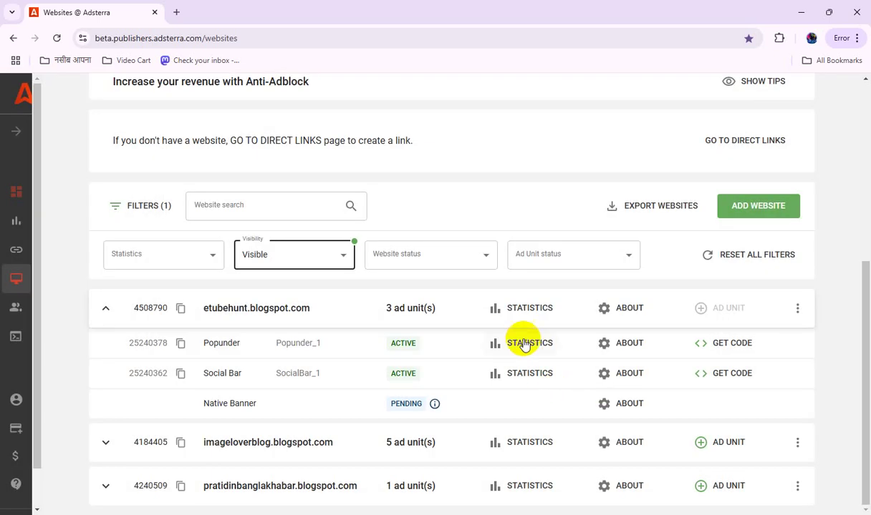
right_click(538, 147)
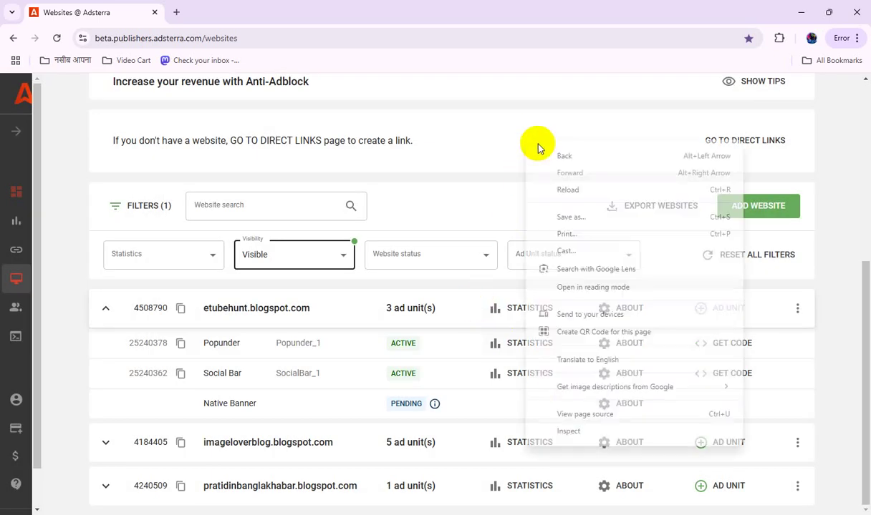
click(568, 189)
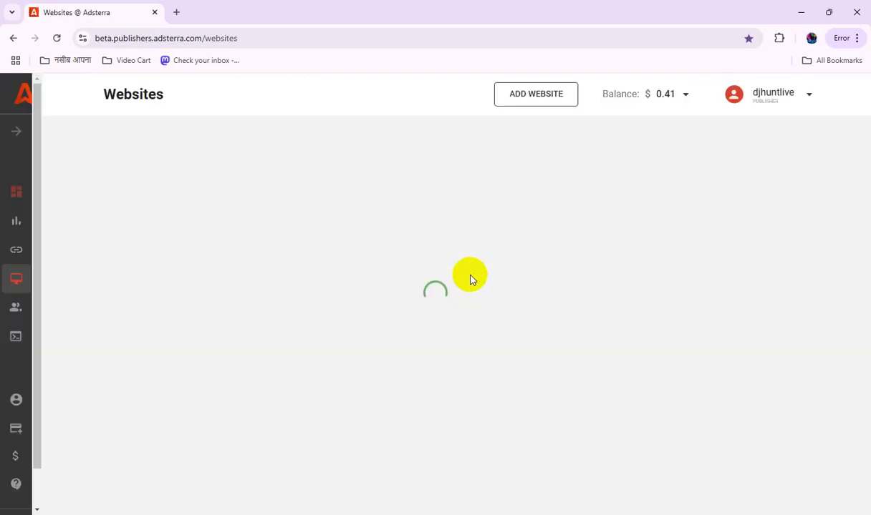
scroll(480, 308, down, 2)
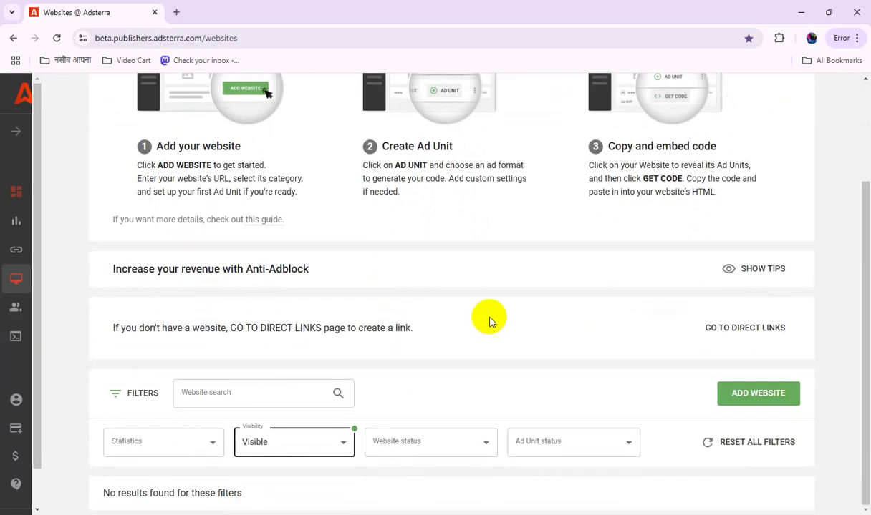
scroll(479, 380, down, 1)
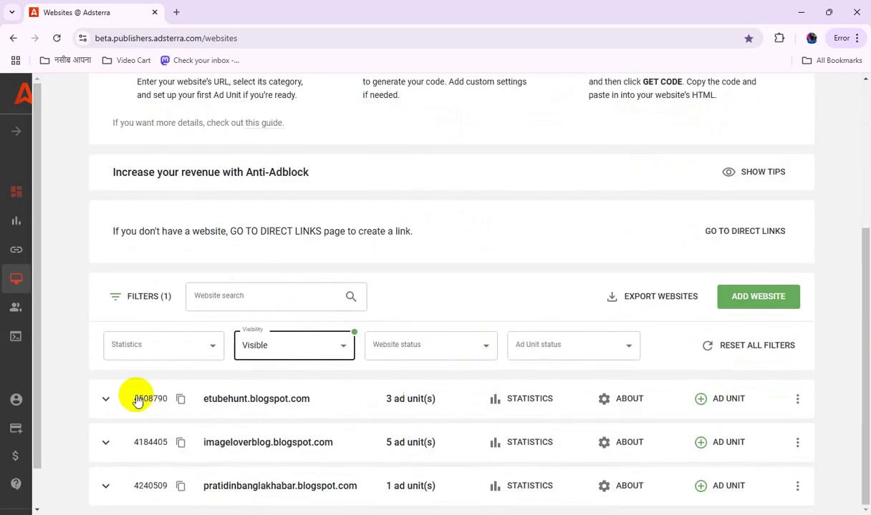
click(105, 399)
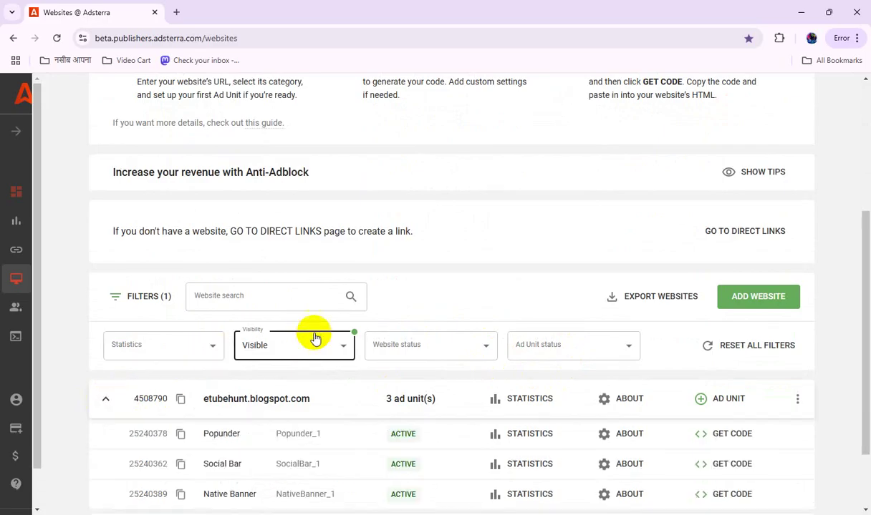
scroll(430, 358, down, 1)
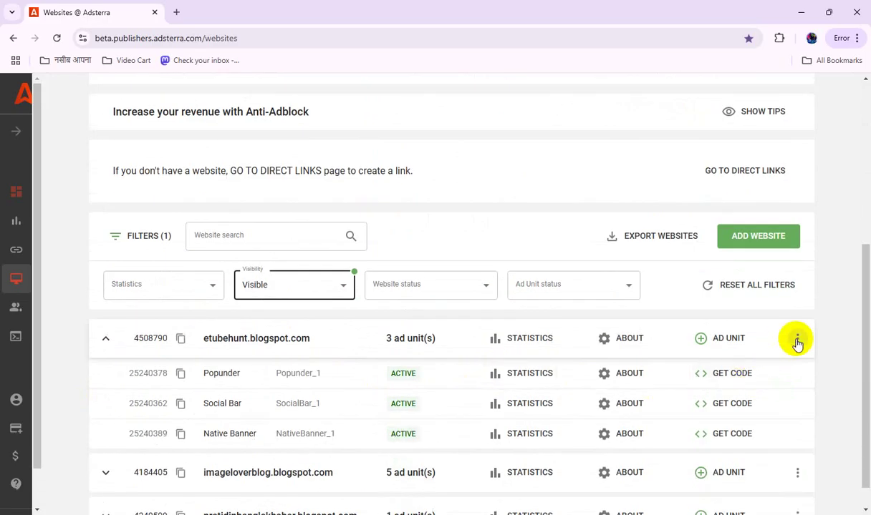
Create a Banner 728x90 ad unit for etubehunt.blogspot.com with adult ads off and expand the site's ad unit list
click(728, 337)
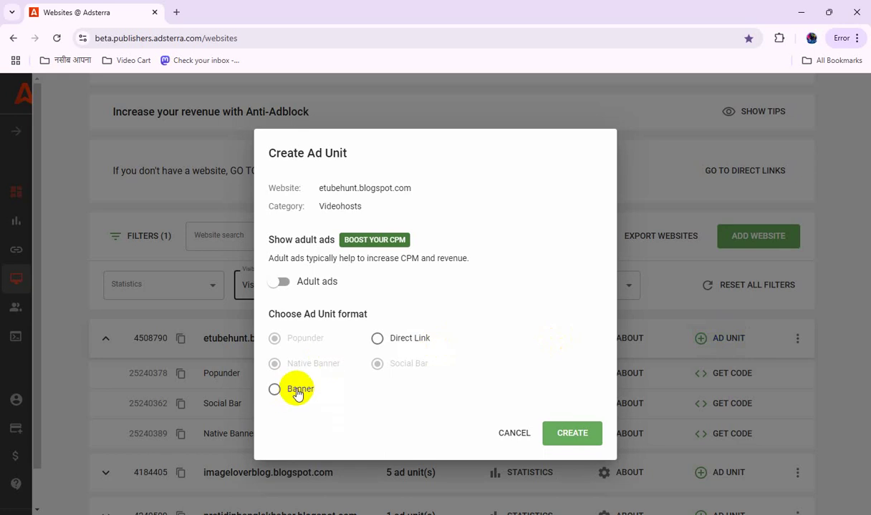
click(297, 390)
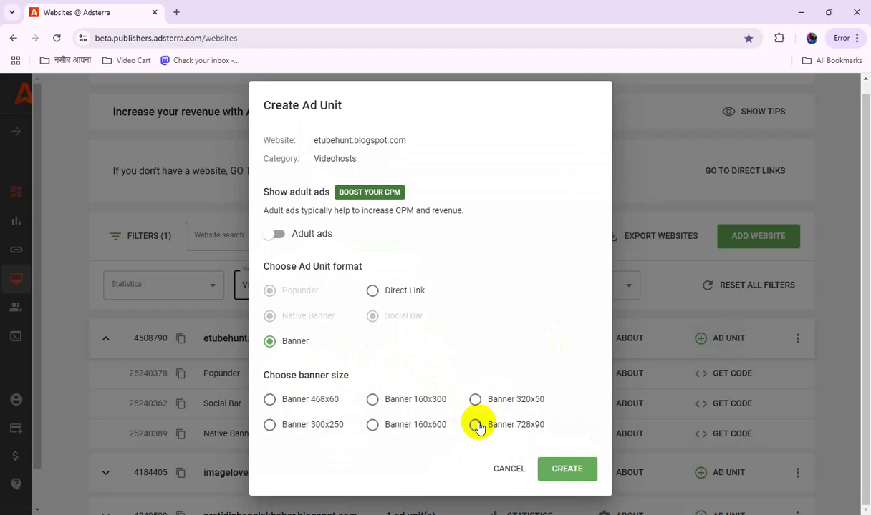
click(477, 426)
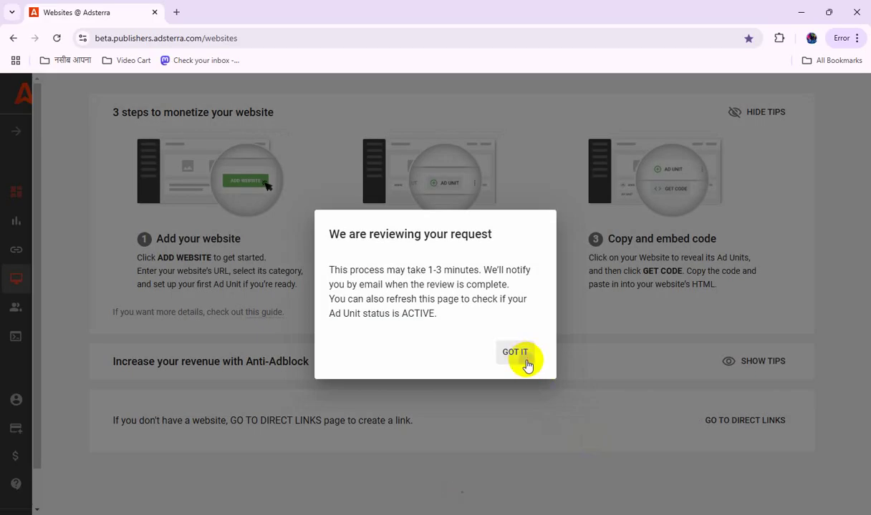
click(515, 352)
scroll(443, 358, down, 3)
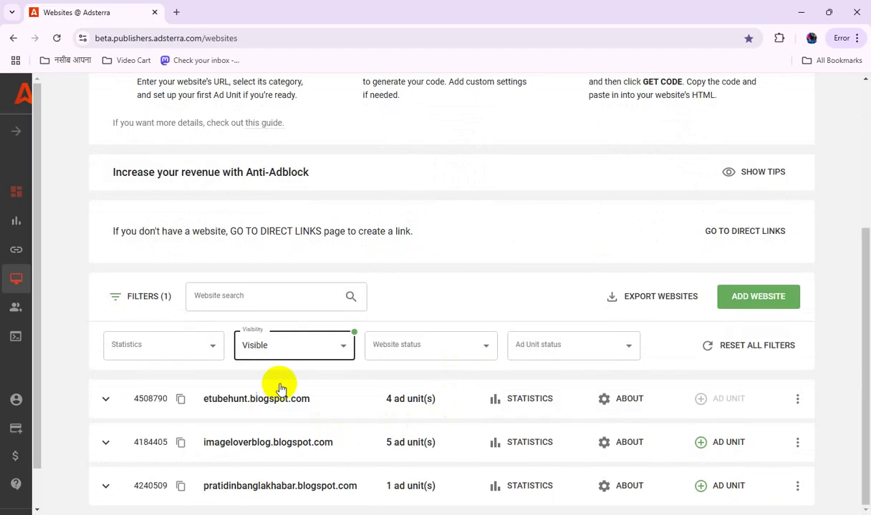
click(106, 399)
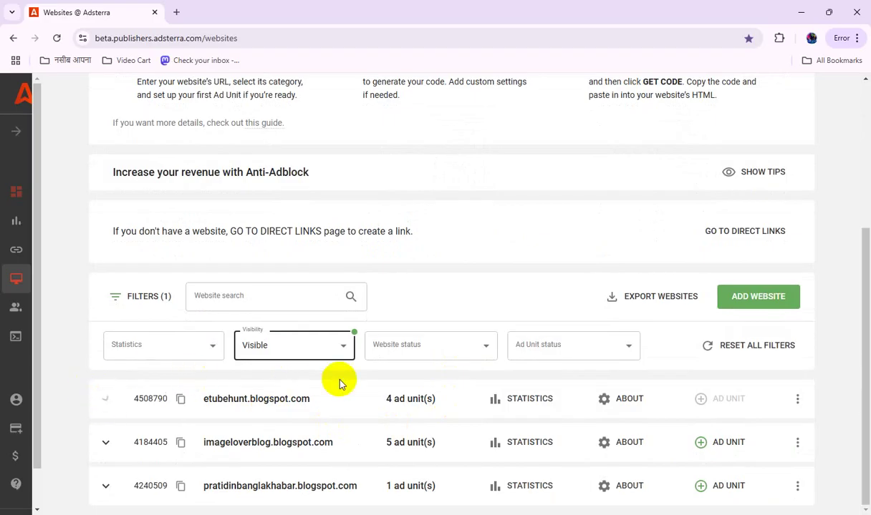
scroll(344, 378, down, 2)
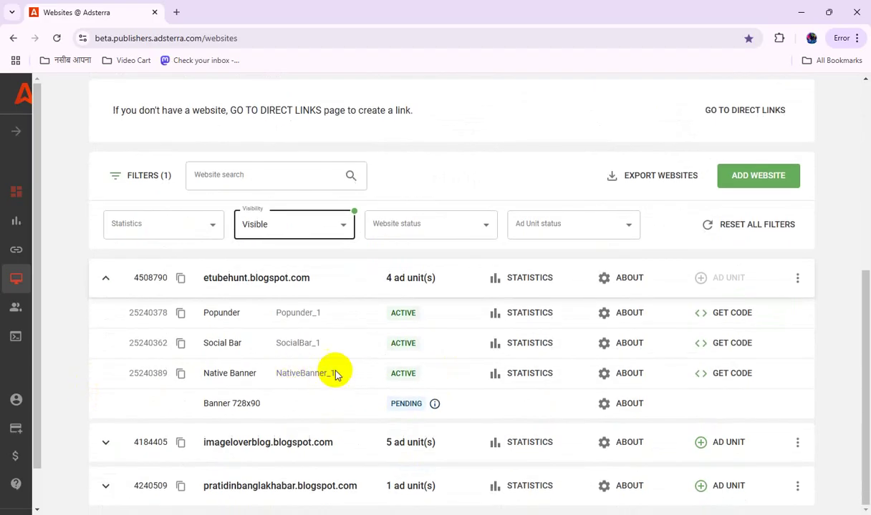
Open the Native Banner code, review the widget layout and font size options, and copy the code with the 4:1 layout and Inherit font size
click(729, 375)
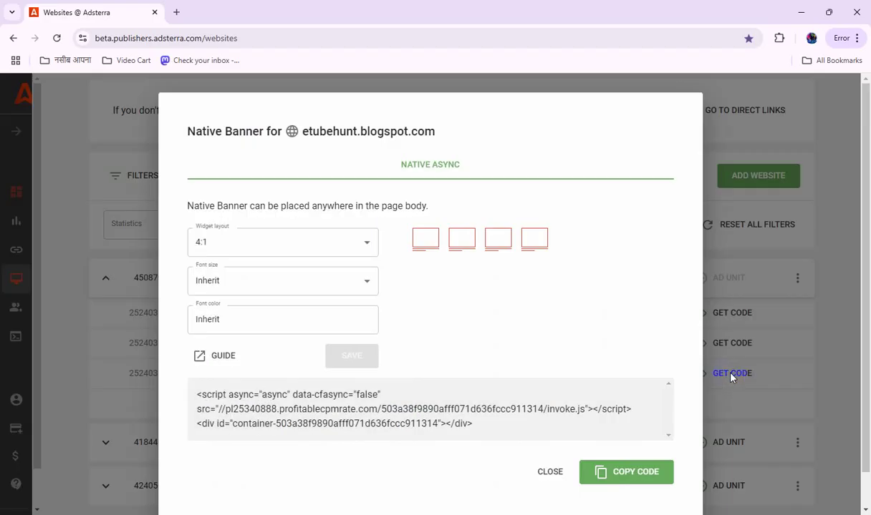
click(344, 249)
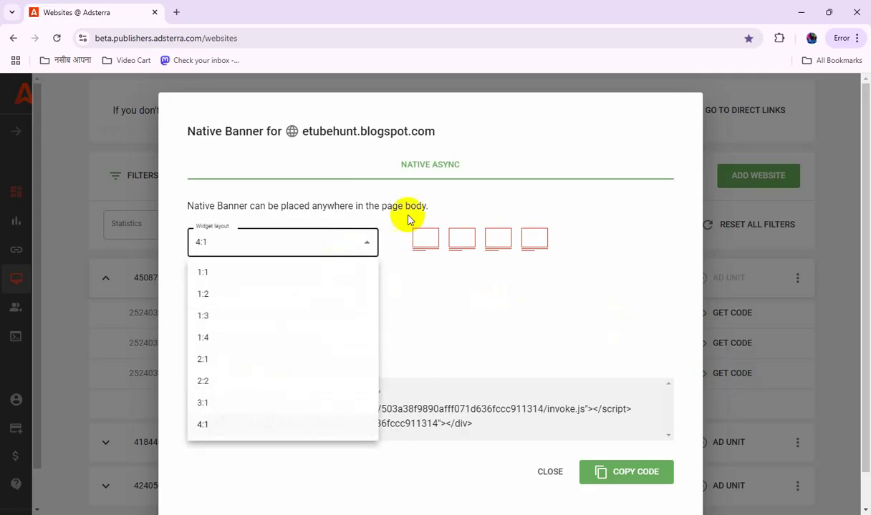
click(507, 167)
scroll(386, 293, down, 1)
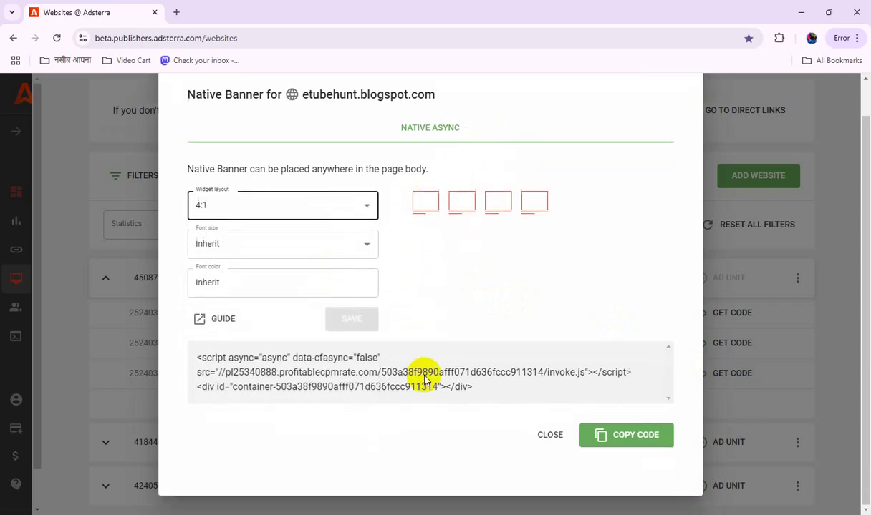
click(342, 249)
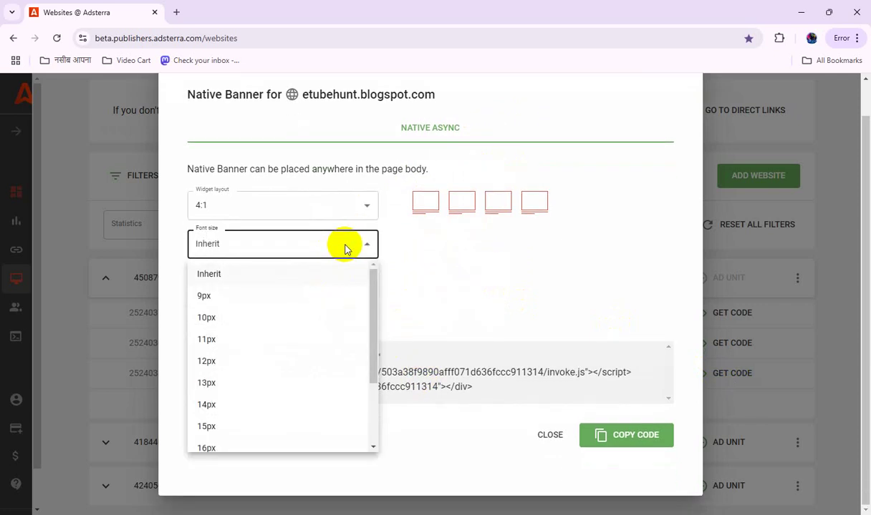
click(421, 257)
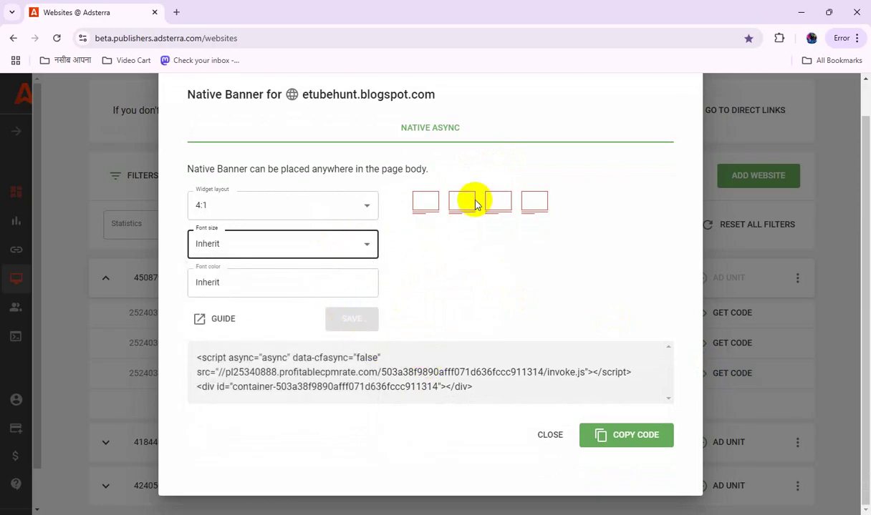
click(331, 205)
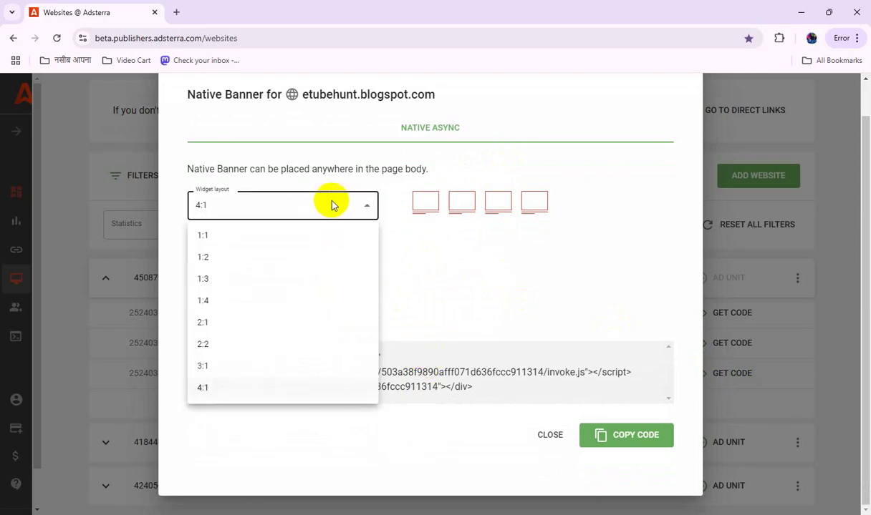
click(425, 266)
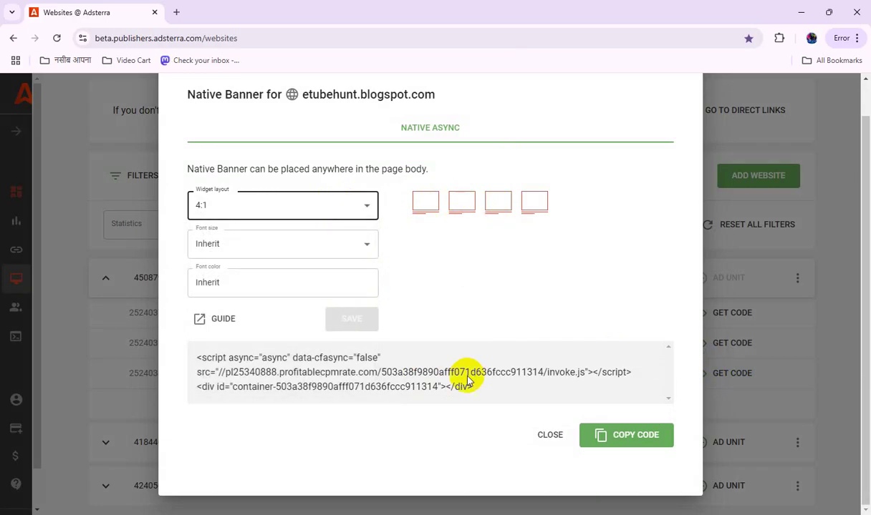
click(622, 442)
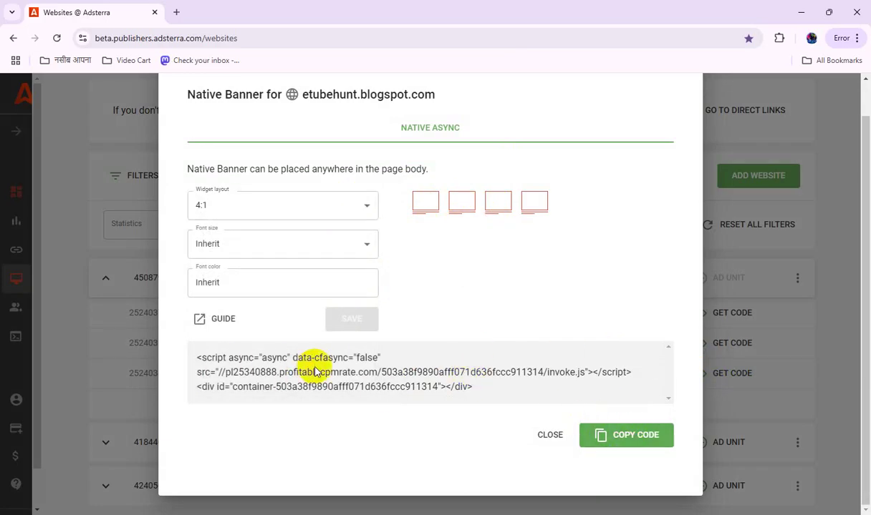
Switch to Blogger, leave the theme's HTML editor and open the etubehunt blog's Layout page
key(alt+Tab)
click(226, 13)
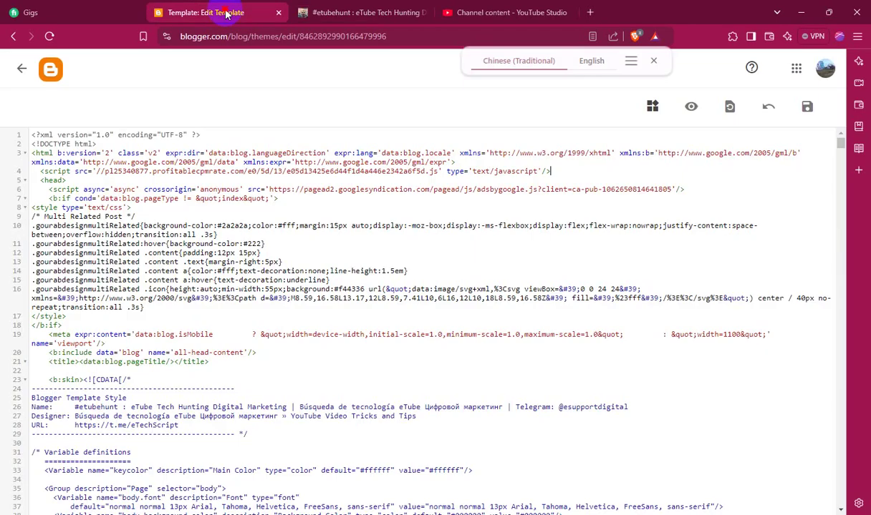
click(17, 71)
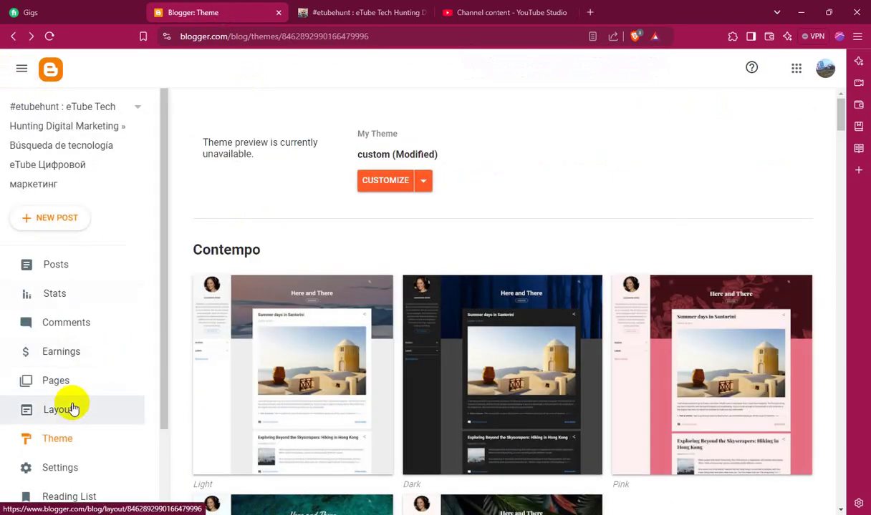
click(72, 408)
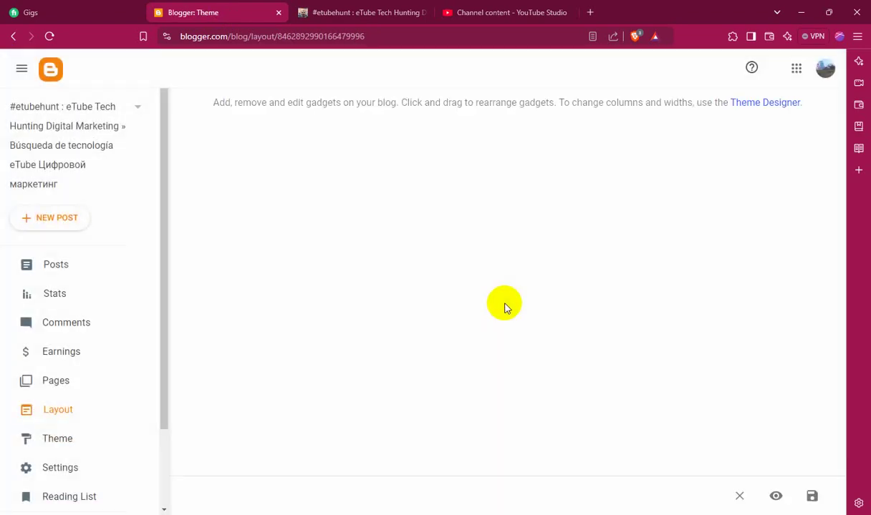
scroll(516, 309, down, 3)
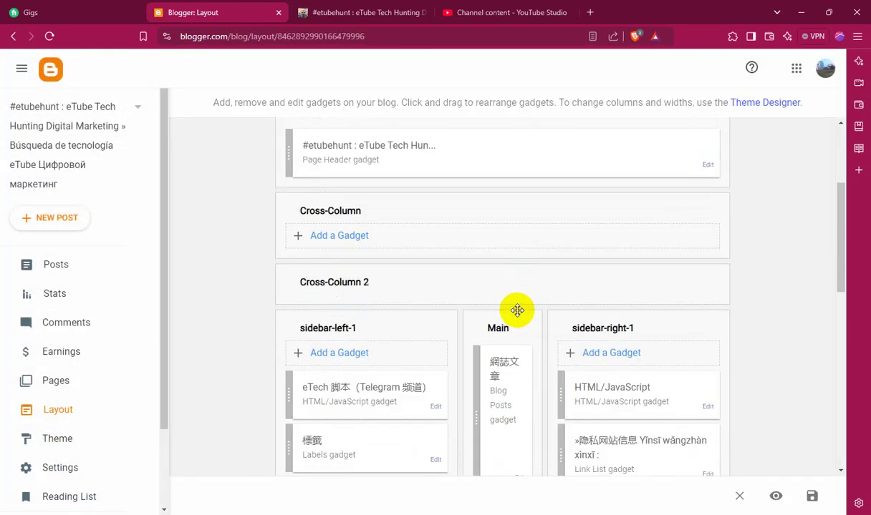
click(348, 236)
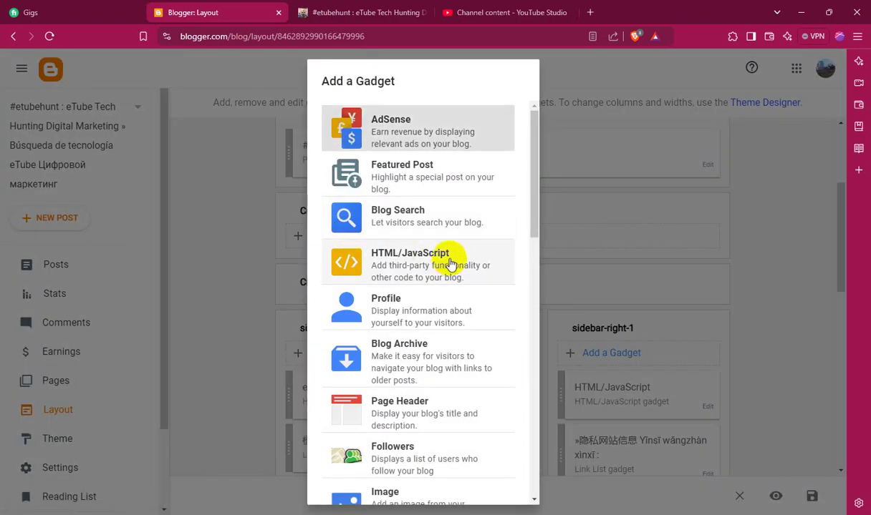
click(450, 265)
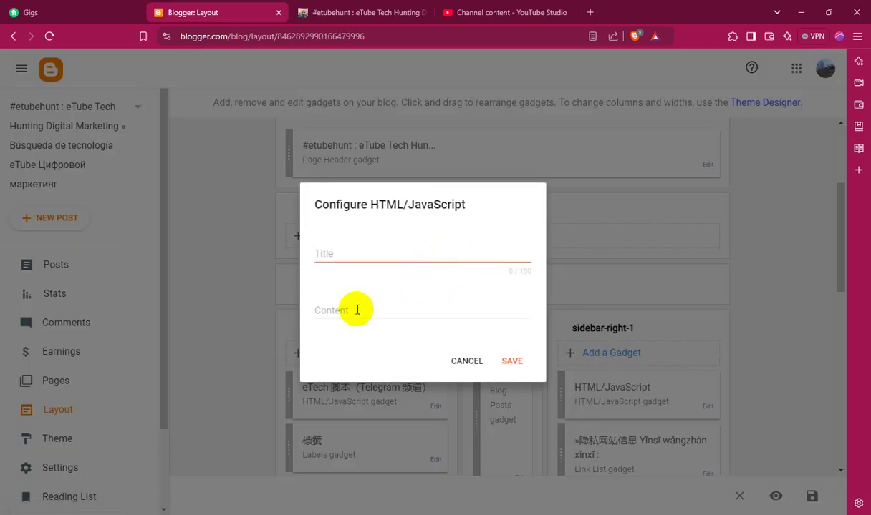
click(467, 360)
Add an untitled HTML/JavaScript gadget containing the copied Native Banner code to the Footer section and save the layout
scroll(502, 262, down, 10)
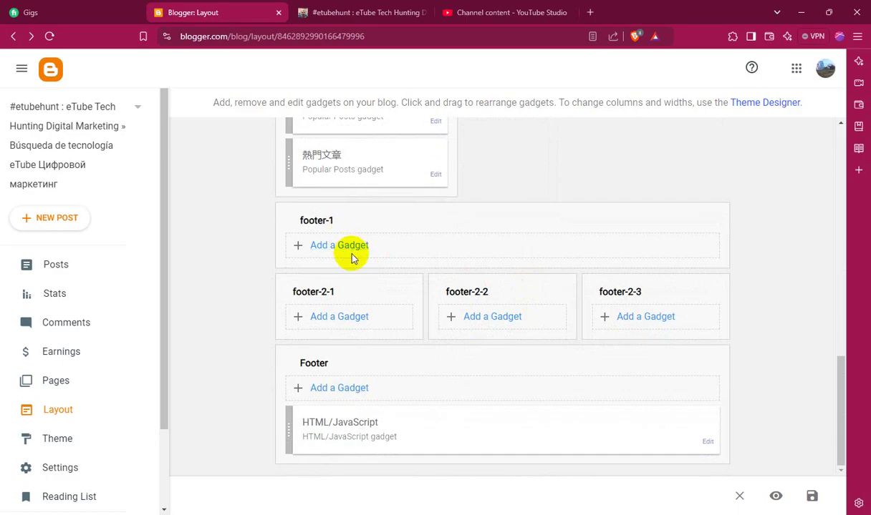
click(355, 393)
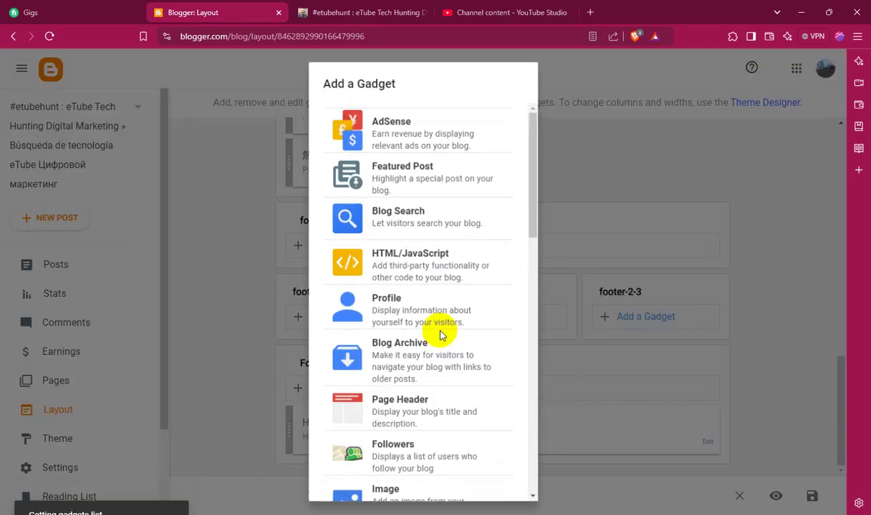
click(431, 264)
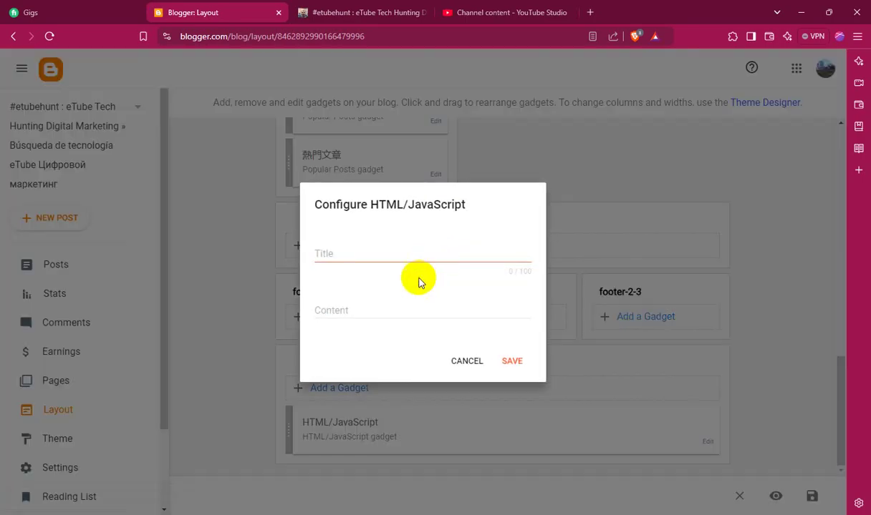
click(366, 307)
key(ctrl+v)
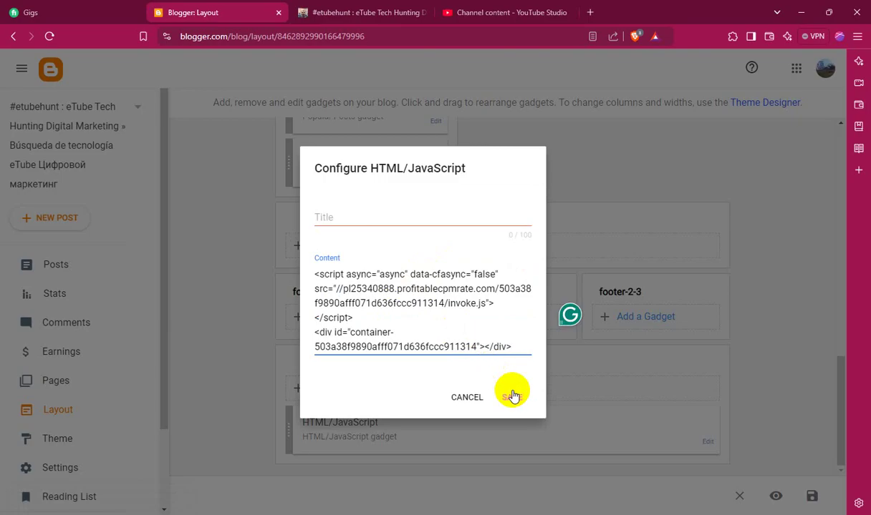
click(511, 396)
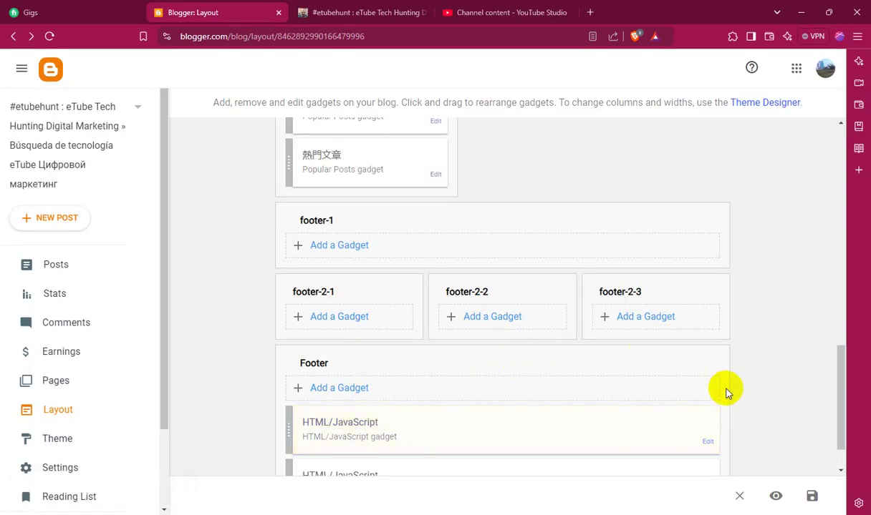
click(811, 496)
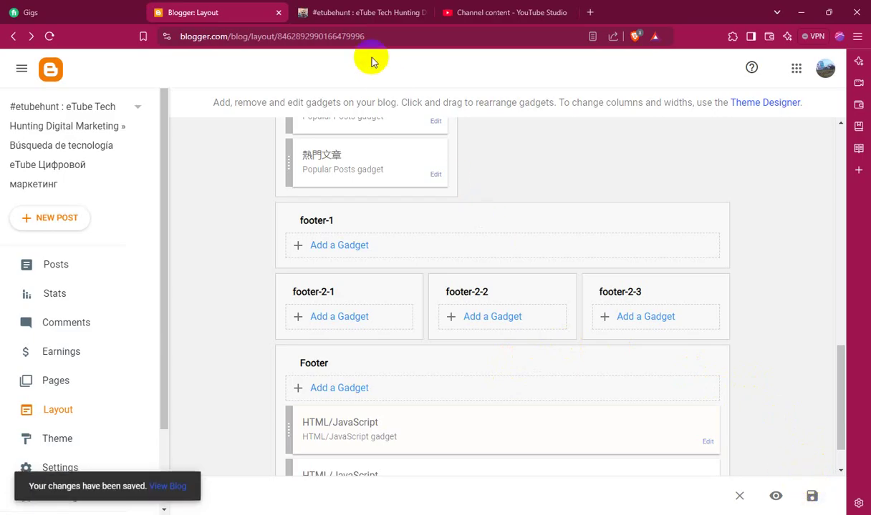
Go to the live etubehunt home page, reload it and check the page down to the footer for the Native Banner
click(326, 20)
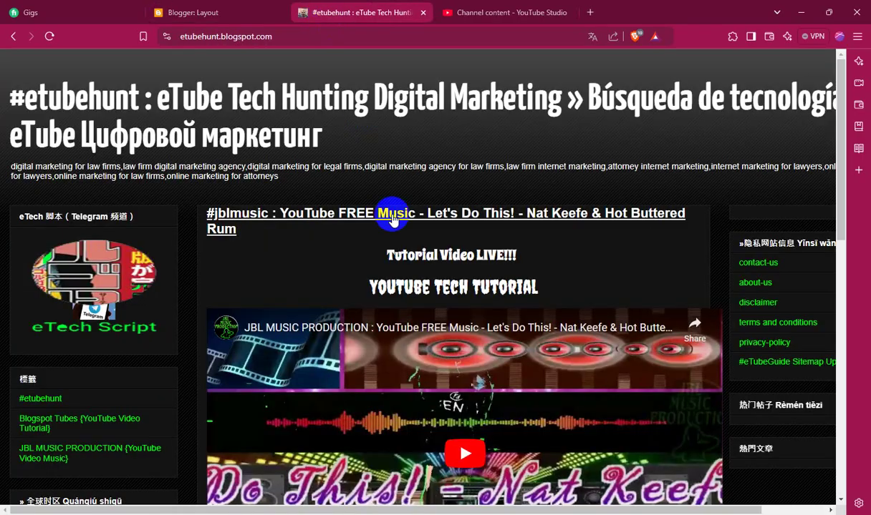
click(49, 35)
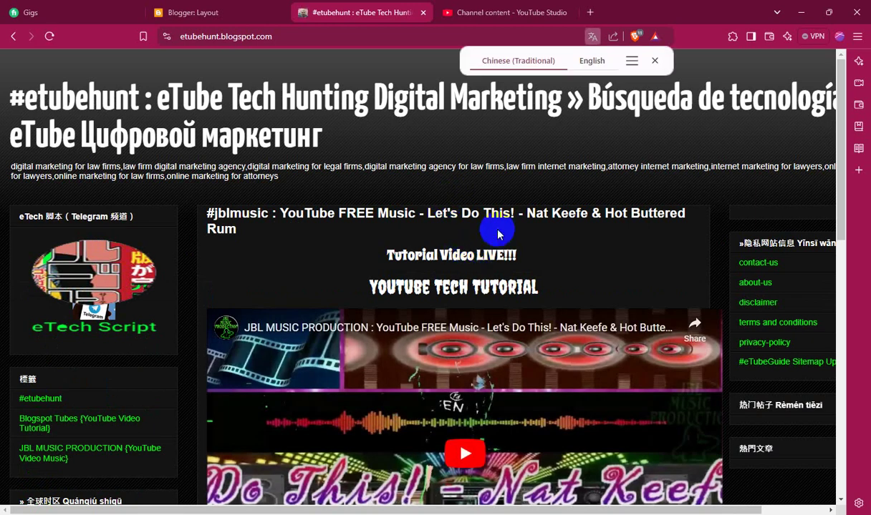
scroll(505, 229, down, 10)
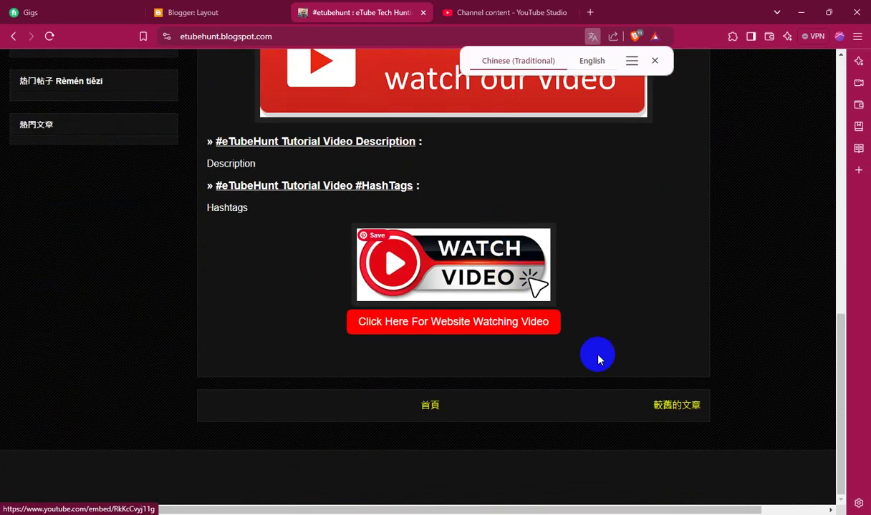
scroll(681, 376, up, 1)
scroll(683, 379, down, 1)
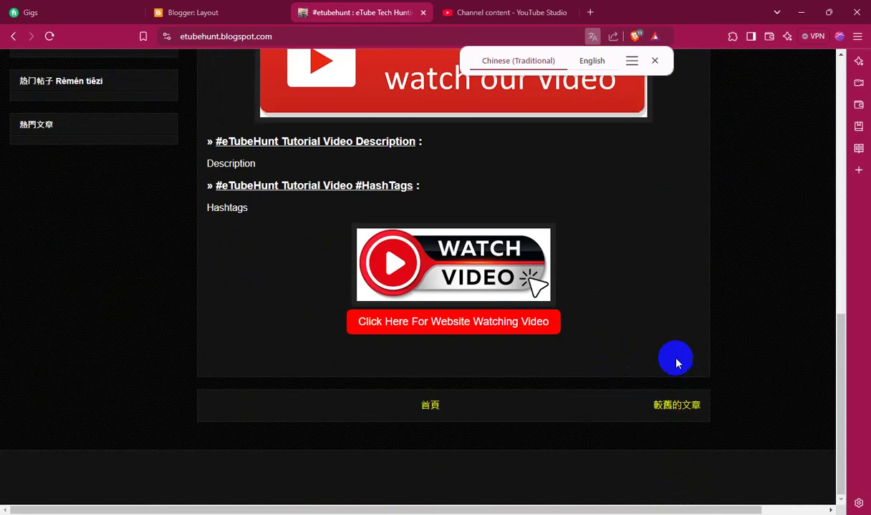
Browse back through the blog's older posts and examine each page for the Native Banner ad
click(684, 411)
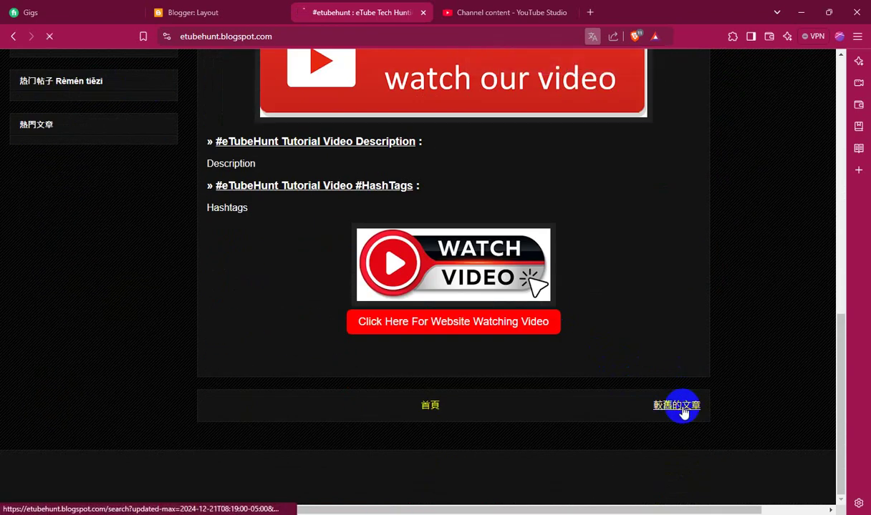
scroll(680, 404, down, 12)
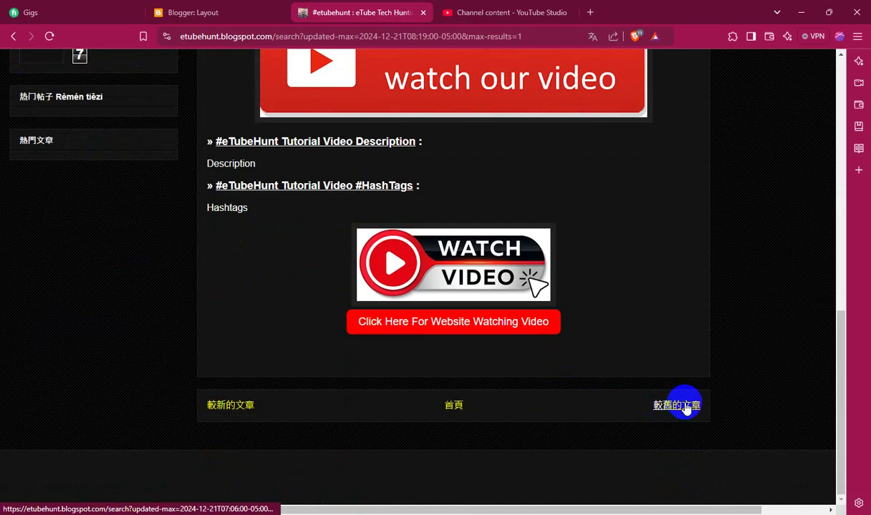
click(683, 407)
scroll(550, 333, down, 10)
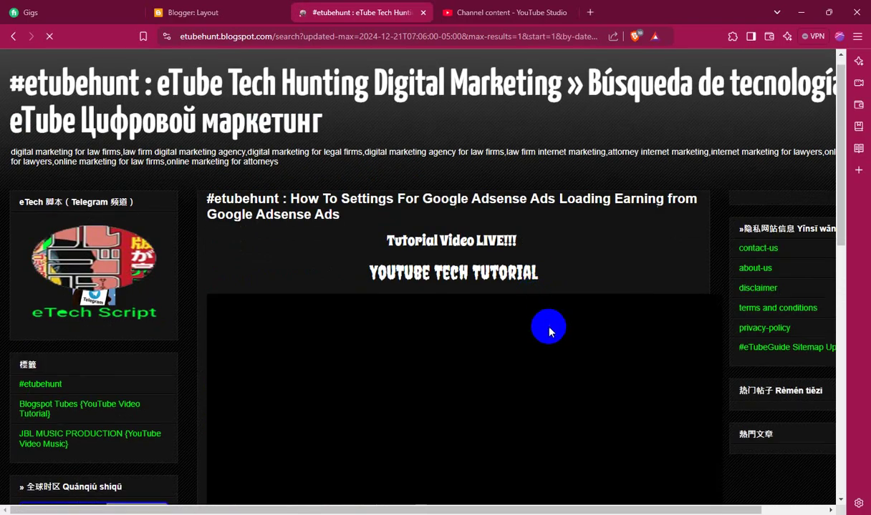
scroll(550, 335, down, 4)
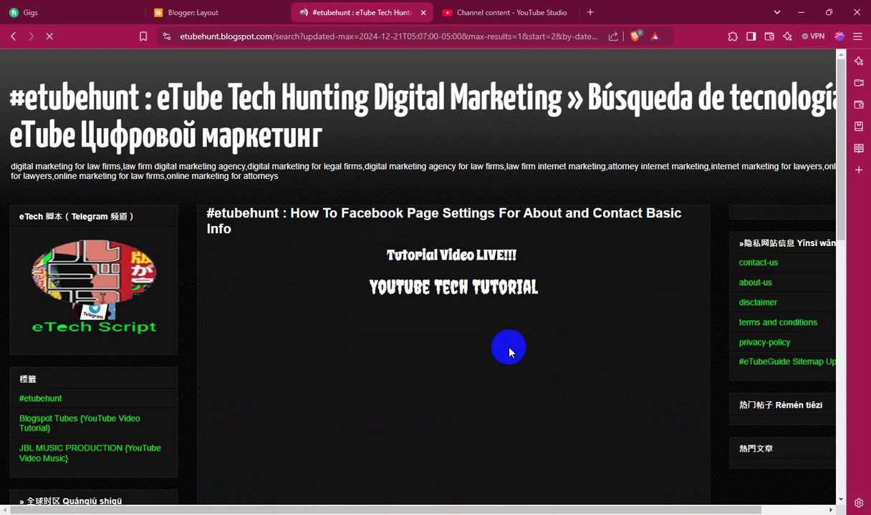
scroll(514, 355, down, 15)
scroll(583, 343, up, 15)
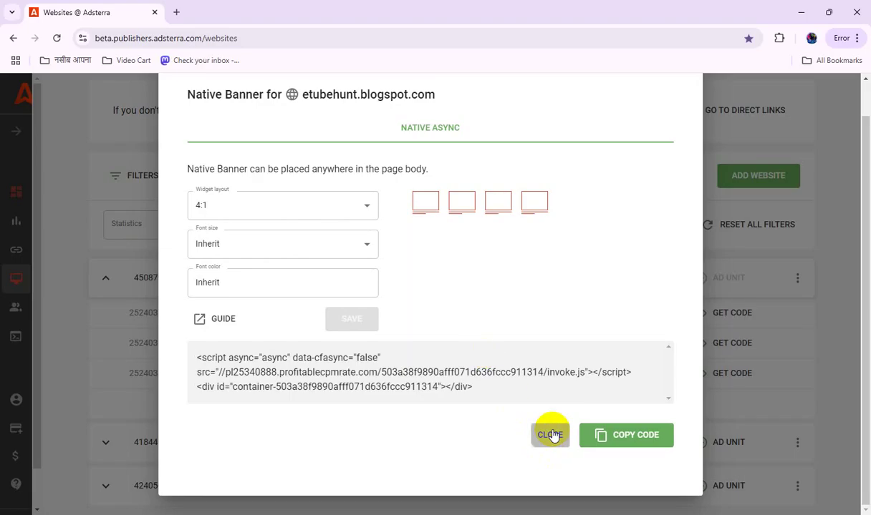
Switch to Adsterra, close the Native Banner code dialog, reload the Websites page and expand the etubehunt.blogspot.com ad units
click(550, 435)
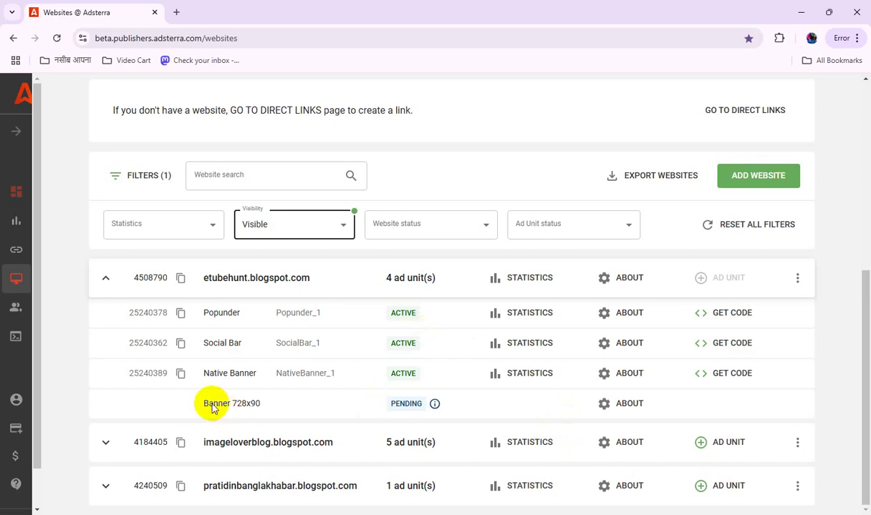
right_click(478, 131)
click(520, 174)
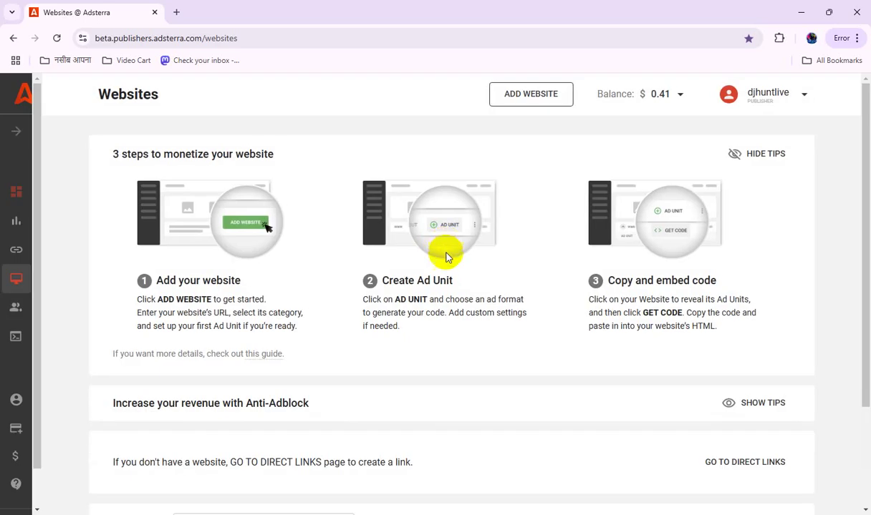
scroll(431, 313, down, 3)
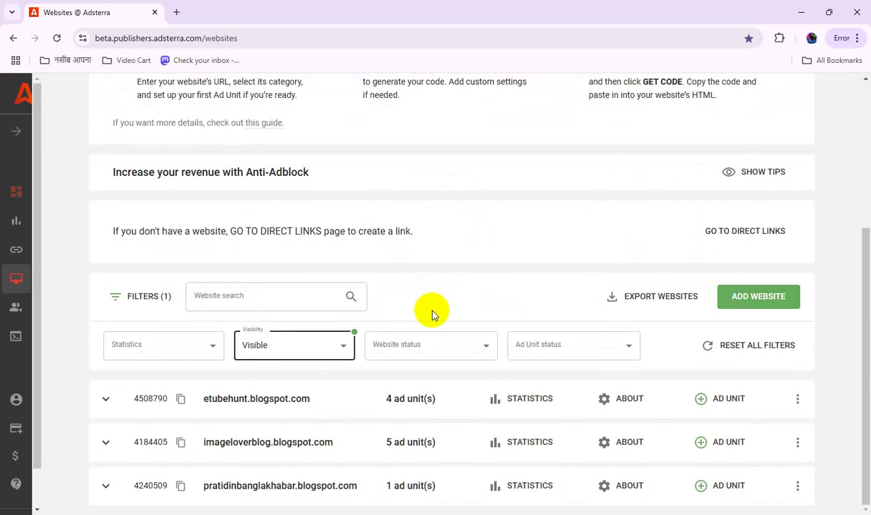
click(107, 401)
scroll(275, 379, down, 2)
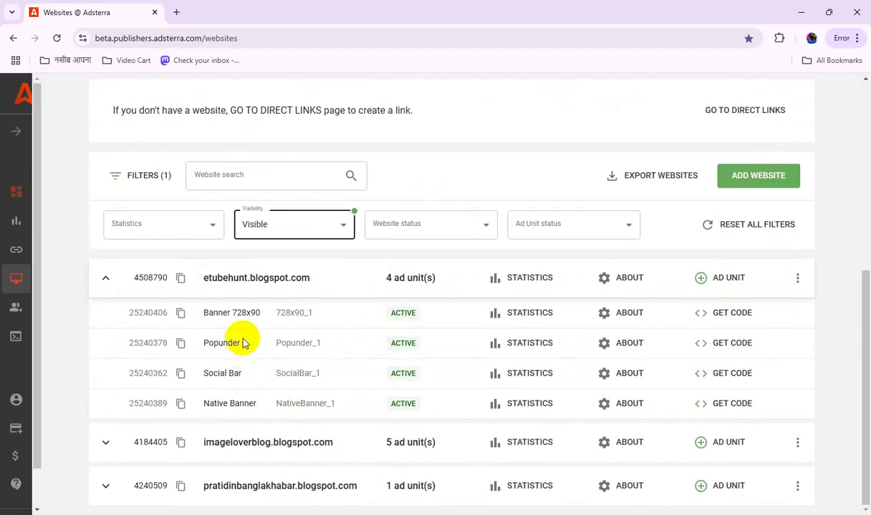
Copy the Banner 728x90 ad code for etubehunt.blogspot.com and switch back to the Blogger Layout page
click(729, 315)
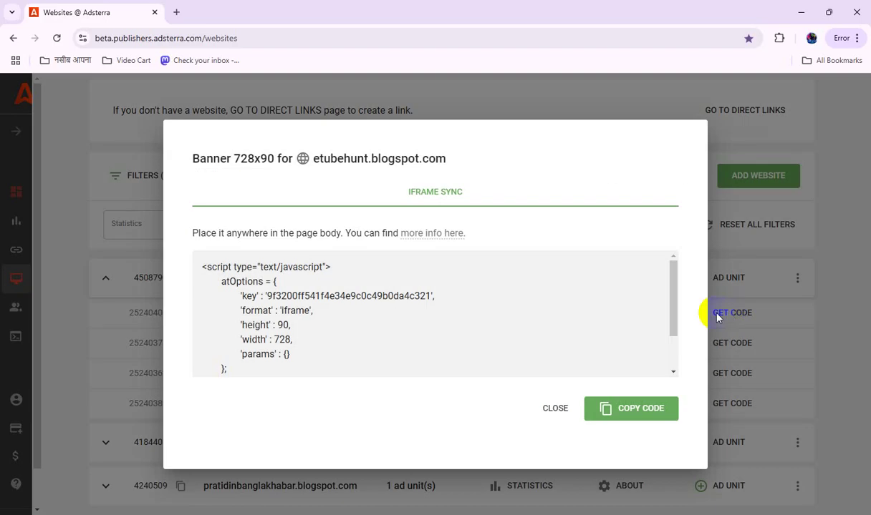
click(618, 408)
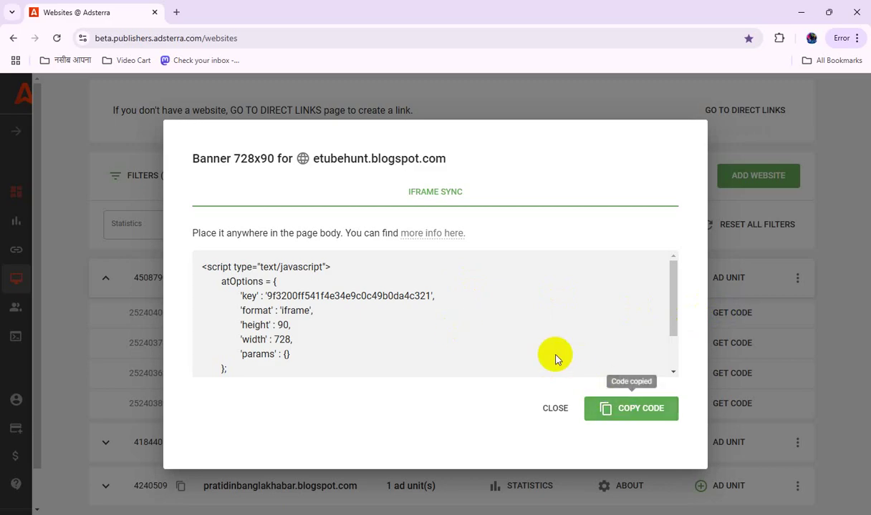
key(alt+Tab)
click(214, 12)
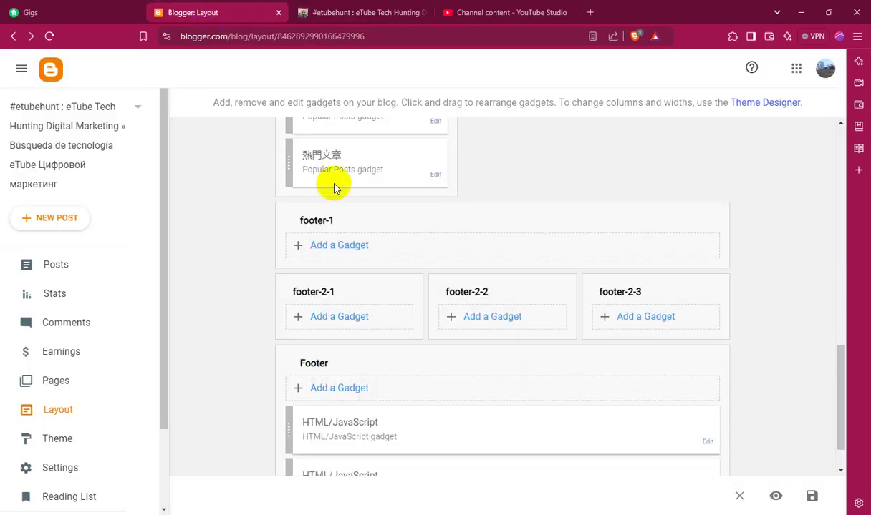
Add an untitled HTML/JavaScript gadget containing the copied Banner 728x90 code to the Cross-Column section and save the layout
scroll(436, 275, up, 12)
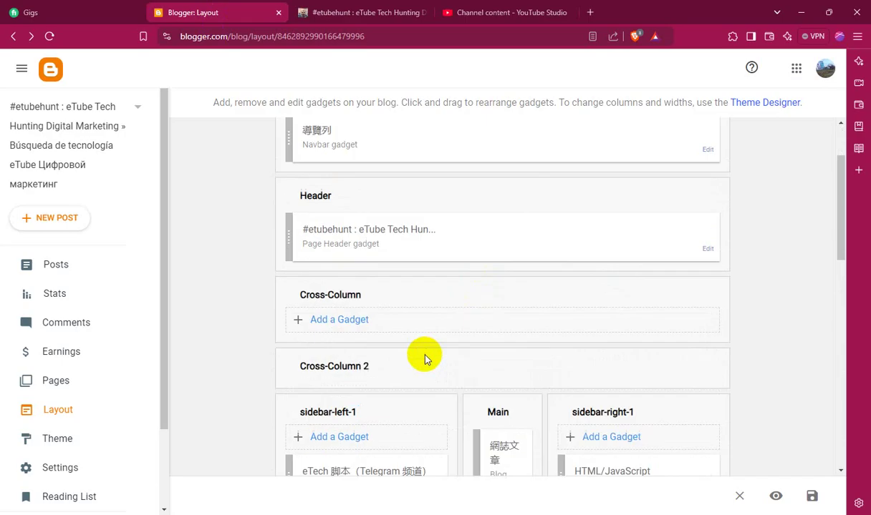
scroll(385, 331, down, 1)
scroll(395, 324, up, 3)
scroll(383, 334, down, 3)
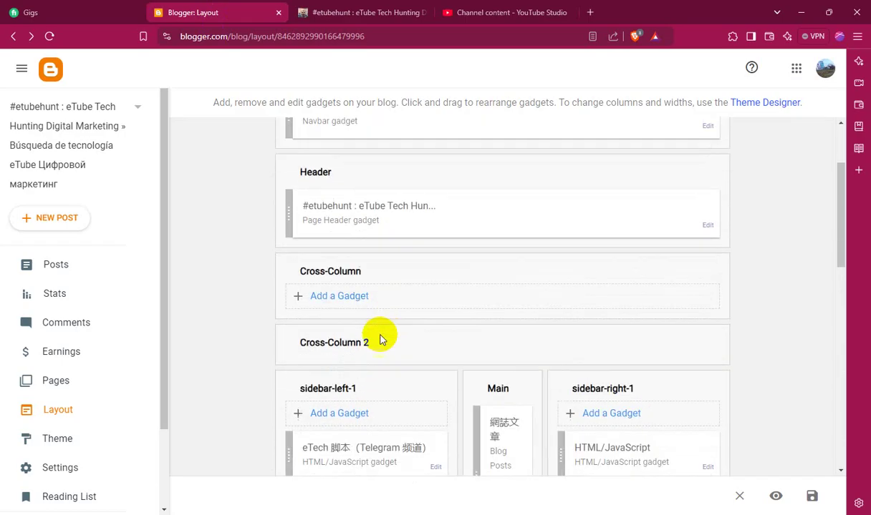
click(353, 297)
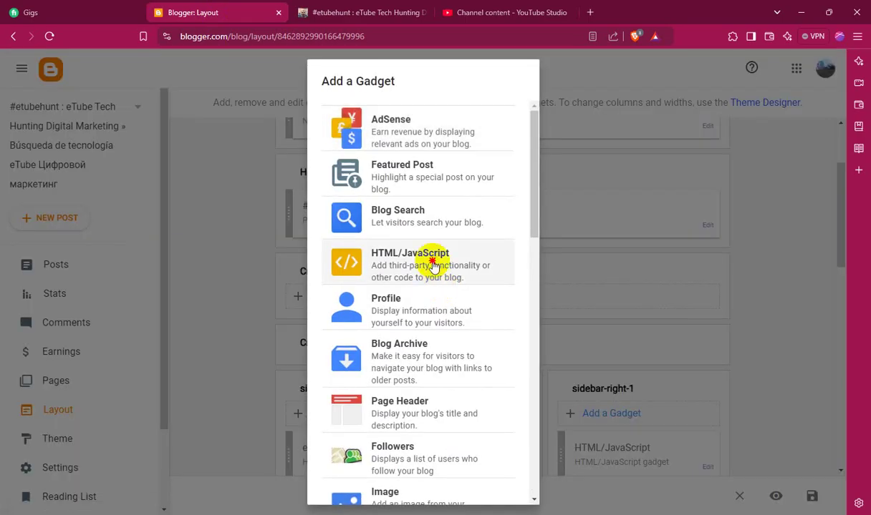
click(437, 256)
click(358, 307)
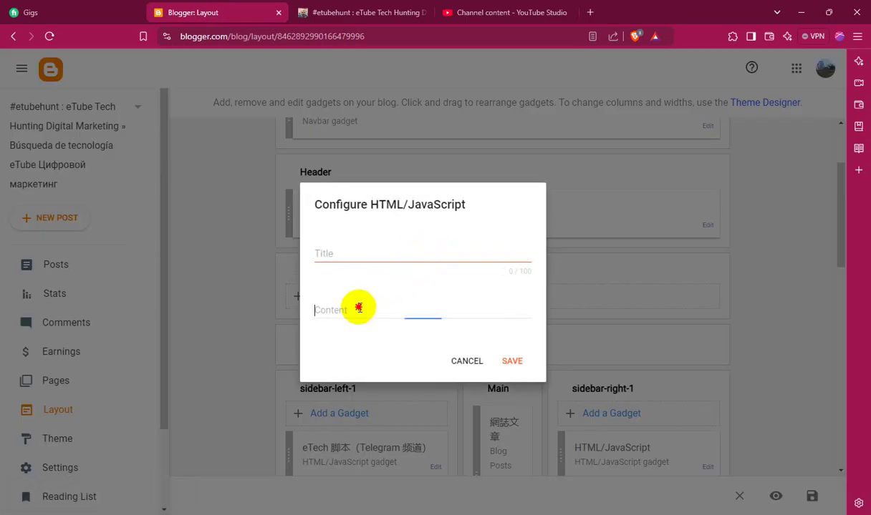
right_click(358, 308)
click(382, 155)
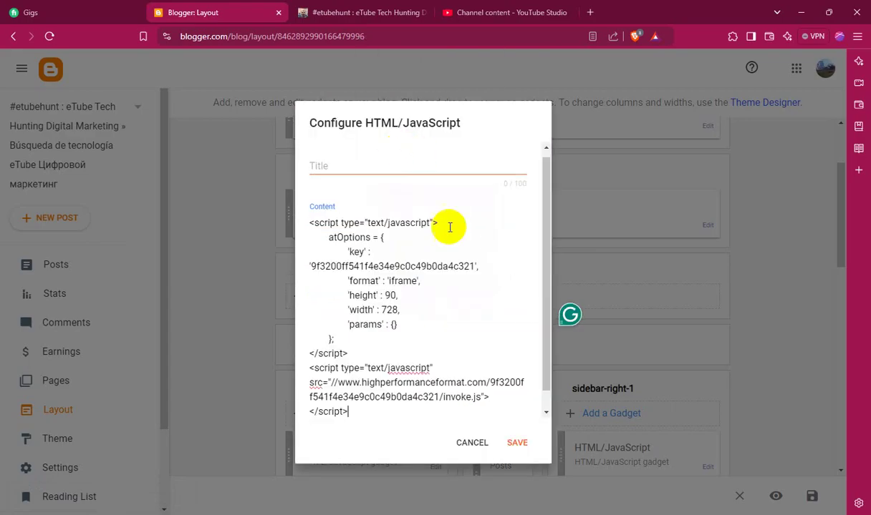
click(515, 444)
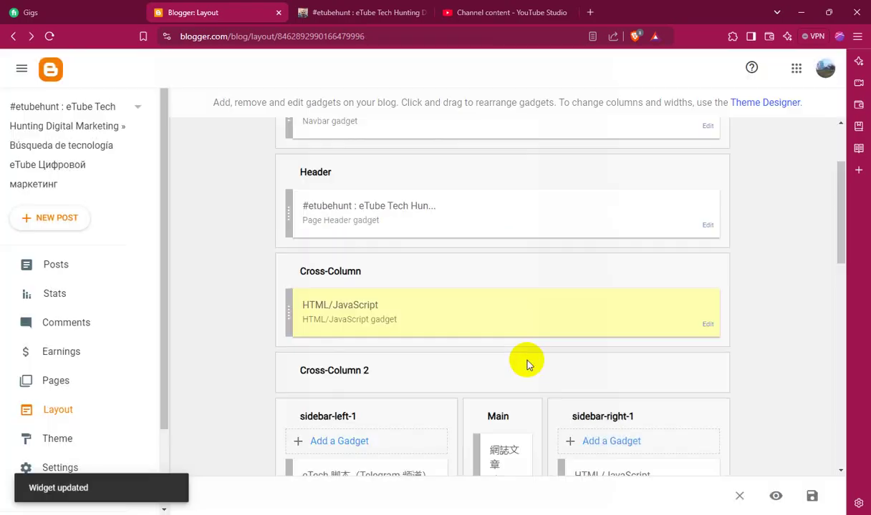
click(812, 496)
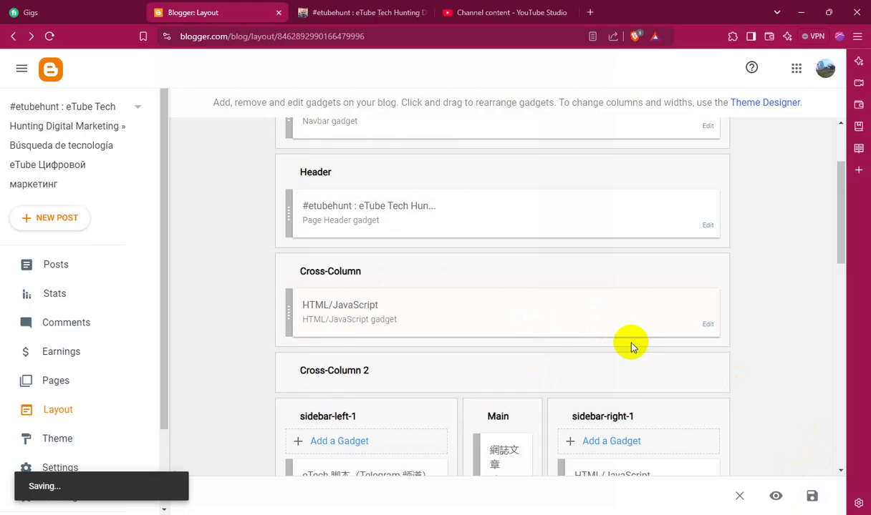
Switch to the open blog page, reload it and examine the whole page for the Banner 728x90 ad
click(346, 13)
click(50, 38)
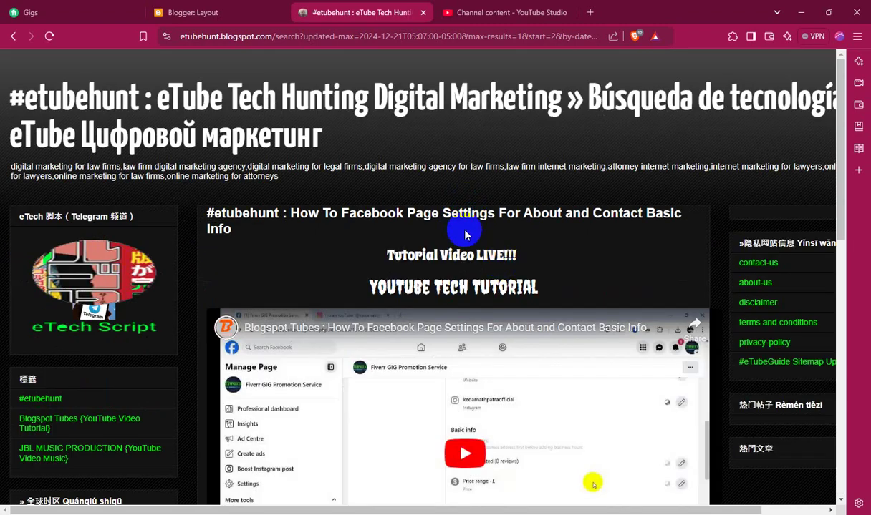
scroll(466, 234, down, 9)
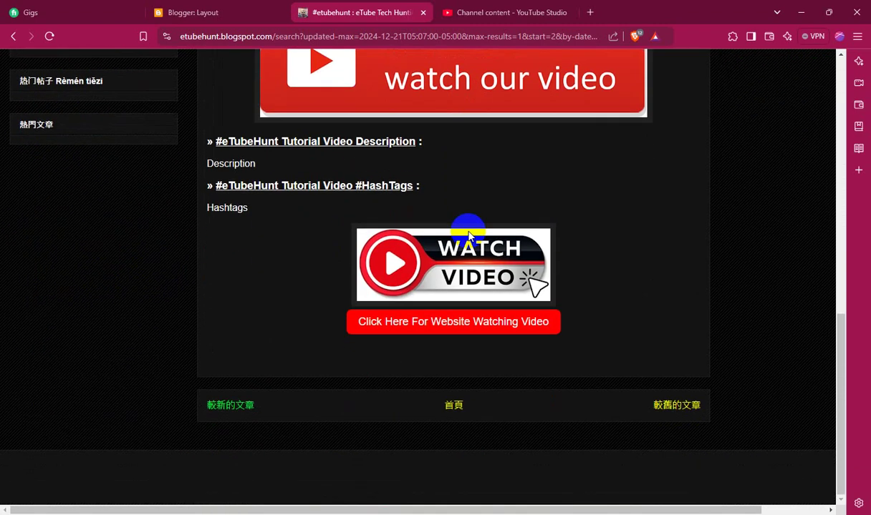
scroll(468, 235, up, 10)
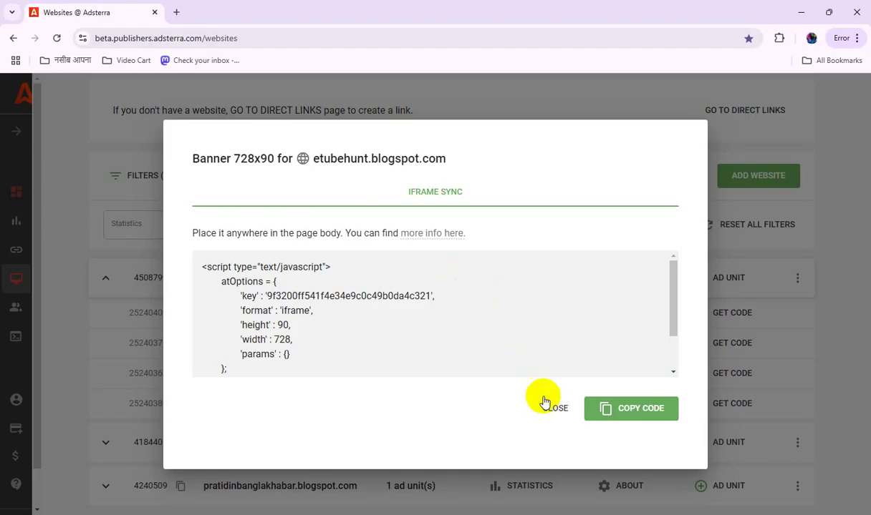
Switch to Adsterra, close the Banner 728x90 code dialog, reload the Websites page and check the account balance breakdown
click(550, 406)
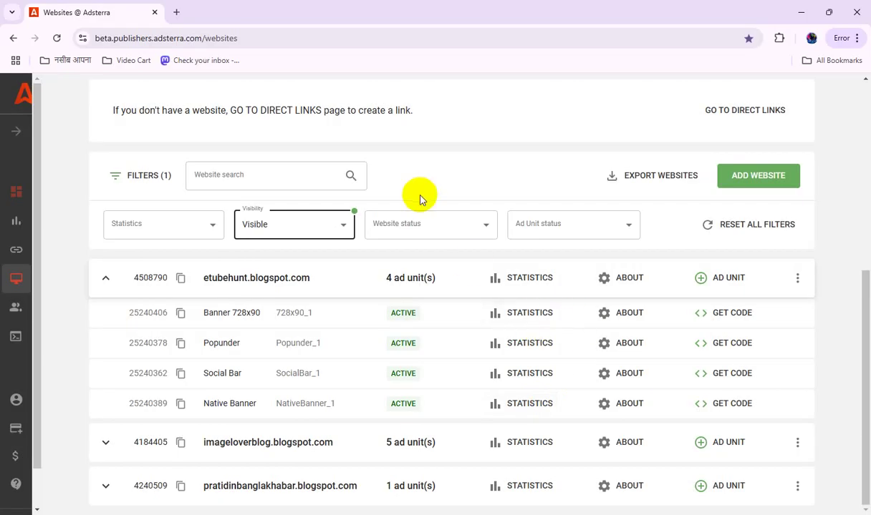
right_click(430, 156)
click(474, 195)
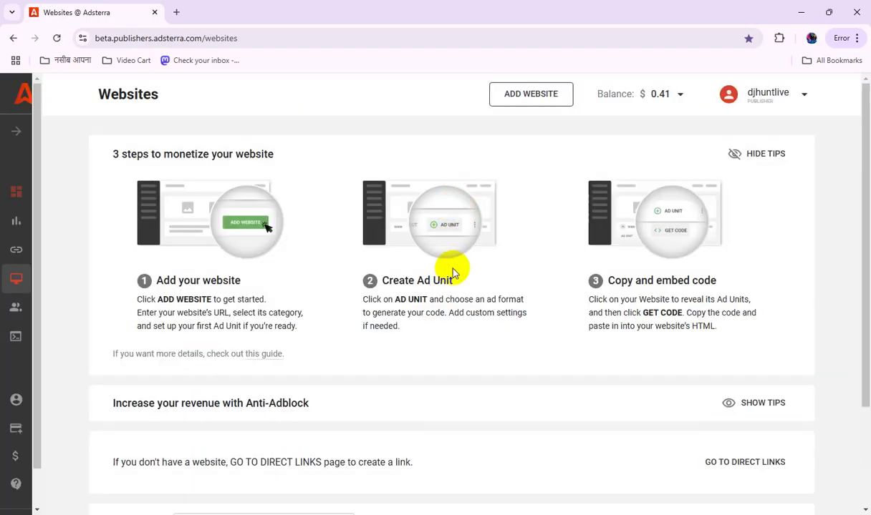
click(679, 98)
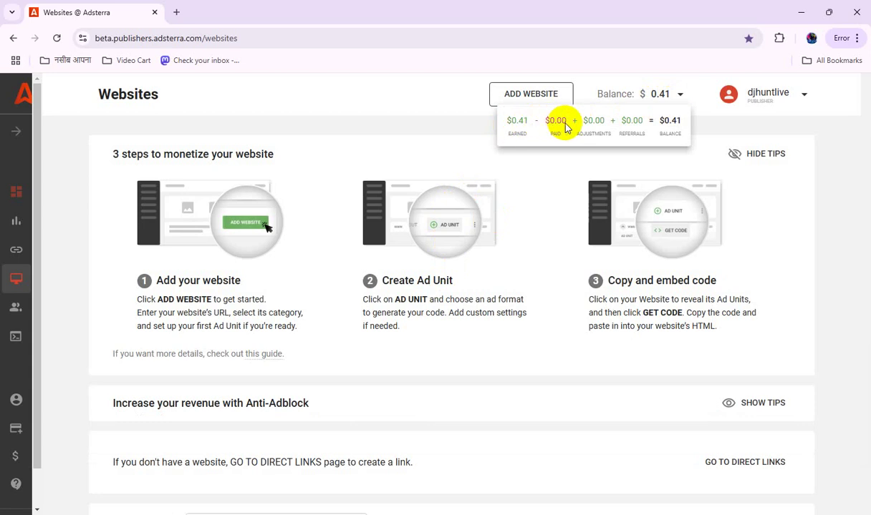
click(543, 186)
Open the Adsterra statistics for etubehunt.blogspot.com and examine impressions, clicks, CPM and revenue
scroll(482, 342, down, 3)
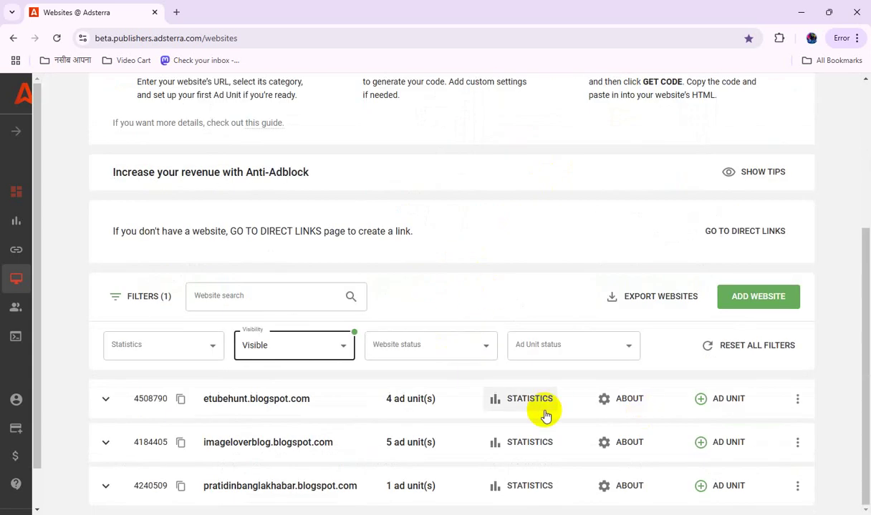
click(525, 399)
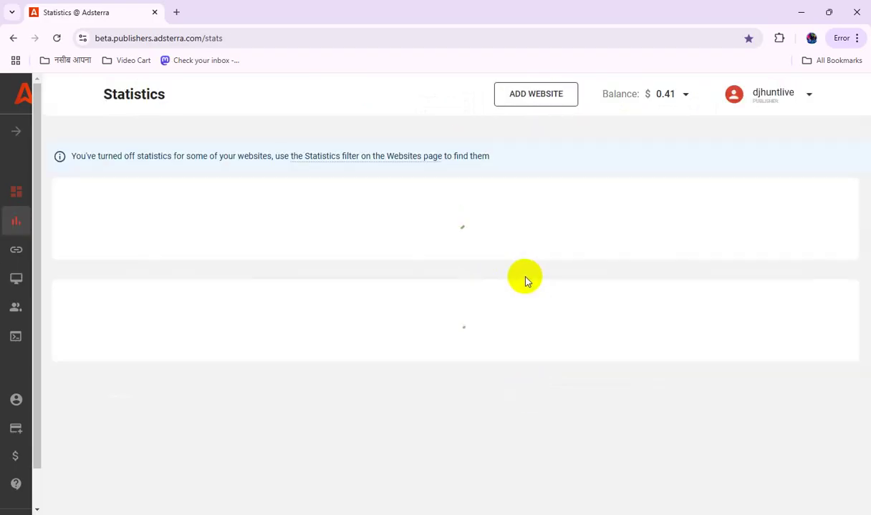
scroll(533, 308, down, 1)
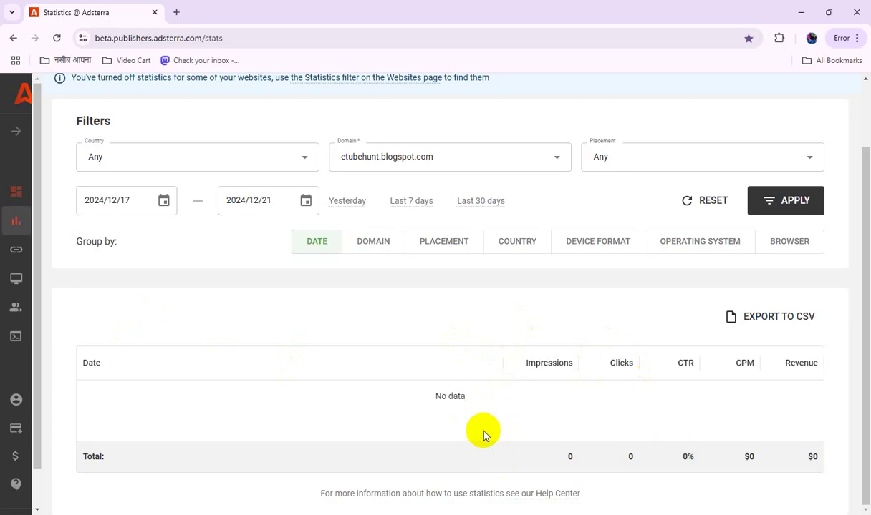
scroll(539, 332, up, 2)
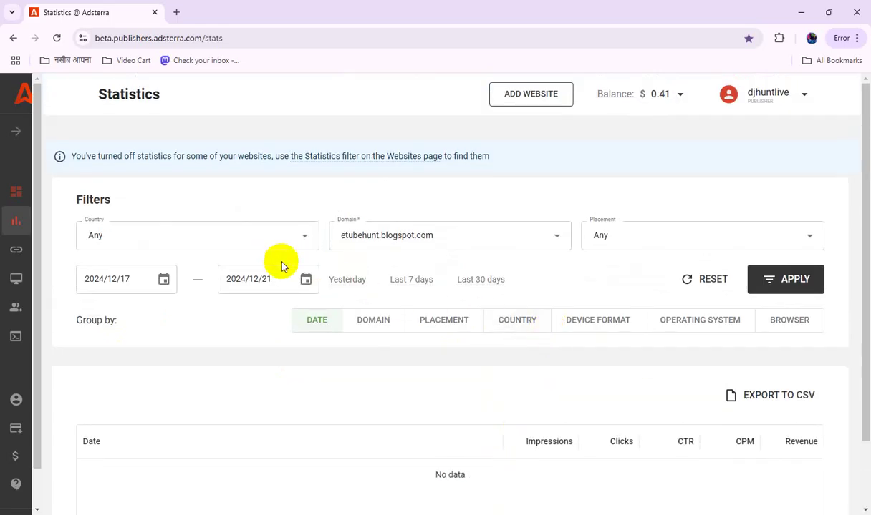
Return to the Websites list and examine the ad units of etubehunt.blogspot.com, imageloverblog.blogspot.com and pratidinbanglakhabar.blogspot.com
click(14, 38)
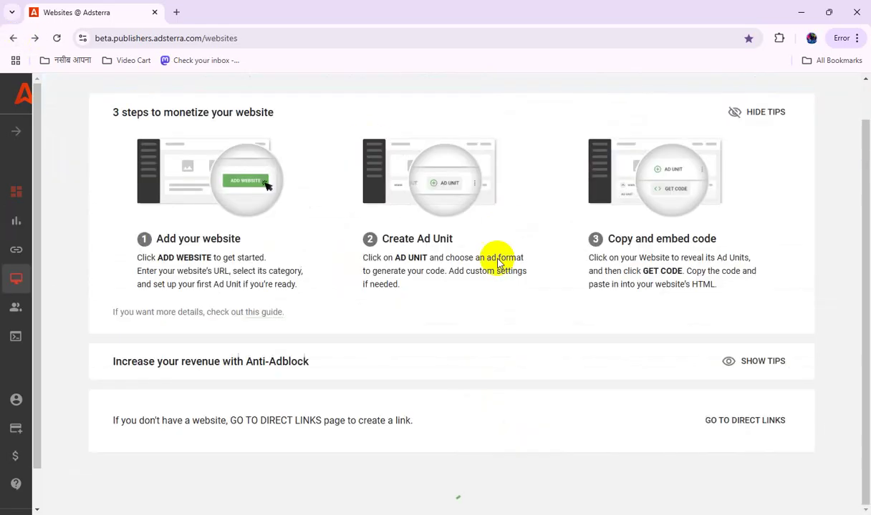
scroll(540, 340, down, 3)
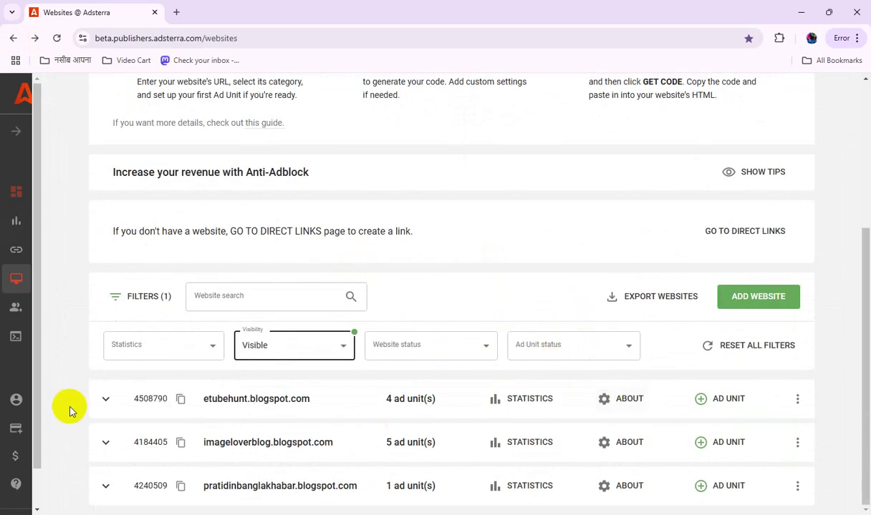
click(105, 401)
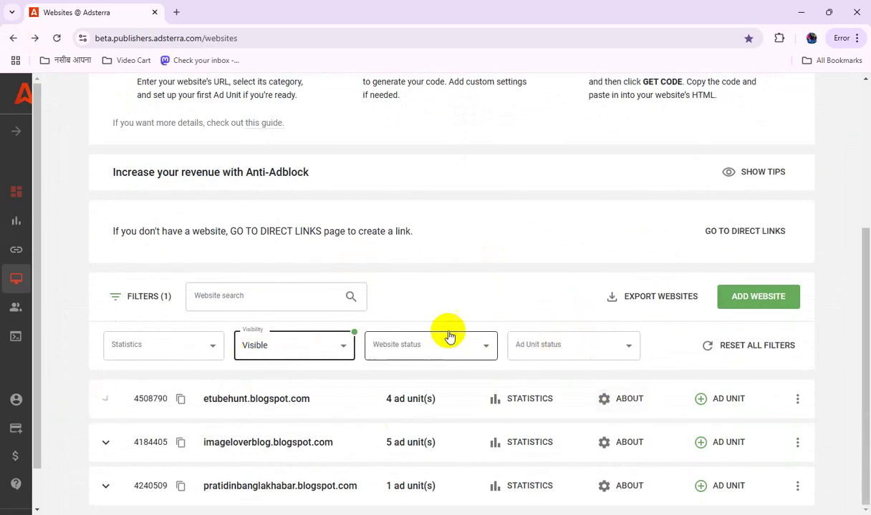
scroll(510, 334, down, 2)
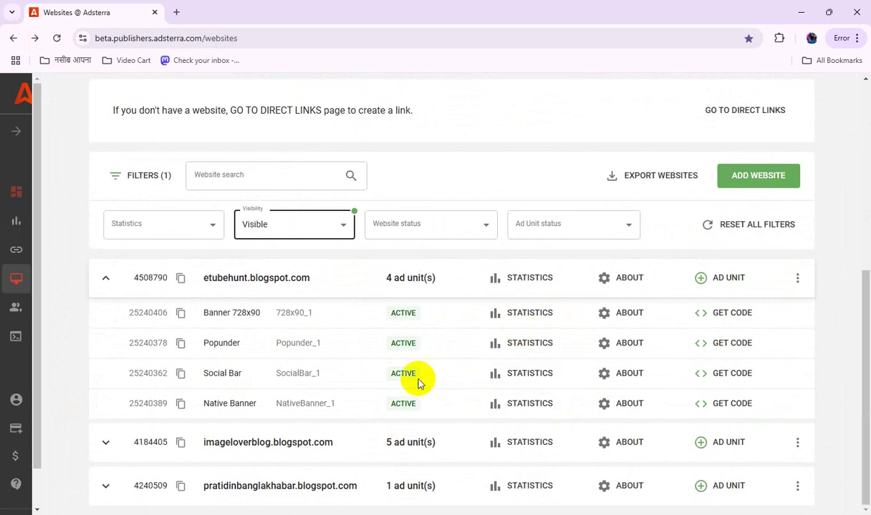
click(108, 445)
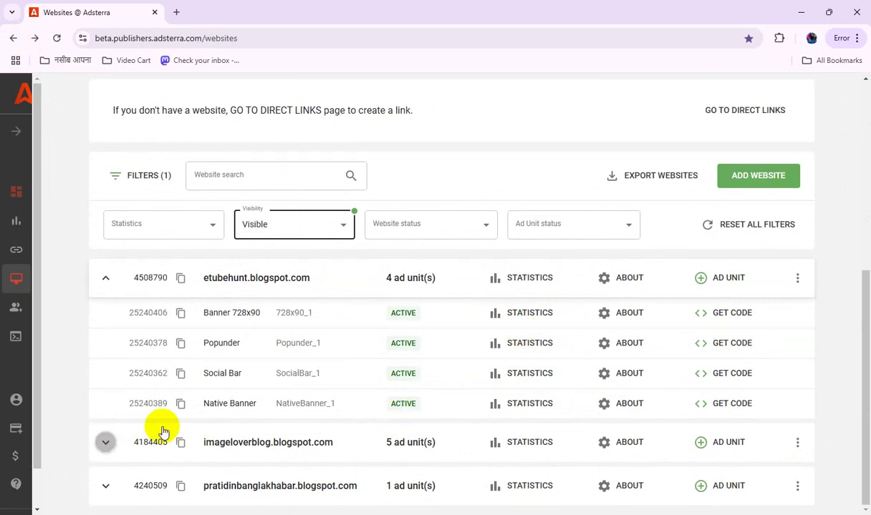
scroll(589, 392, down, 2)
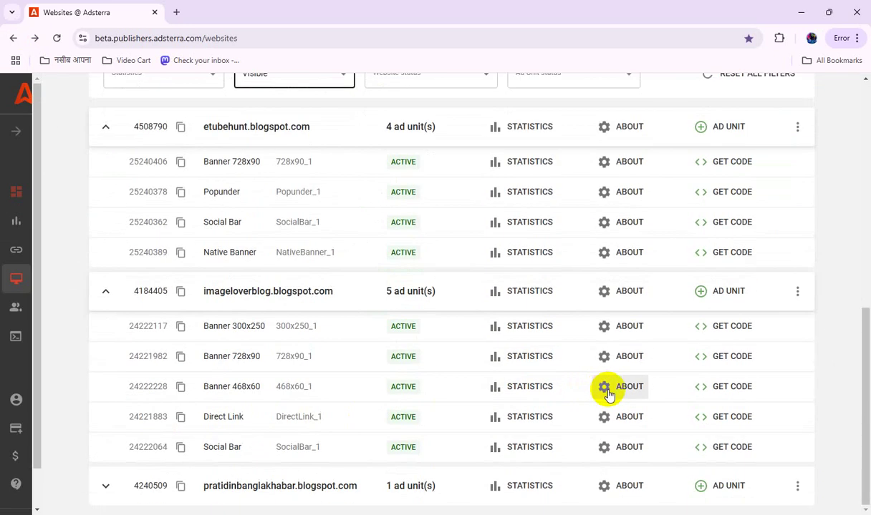
click(106, 490)
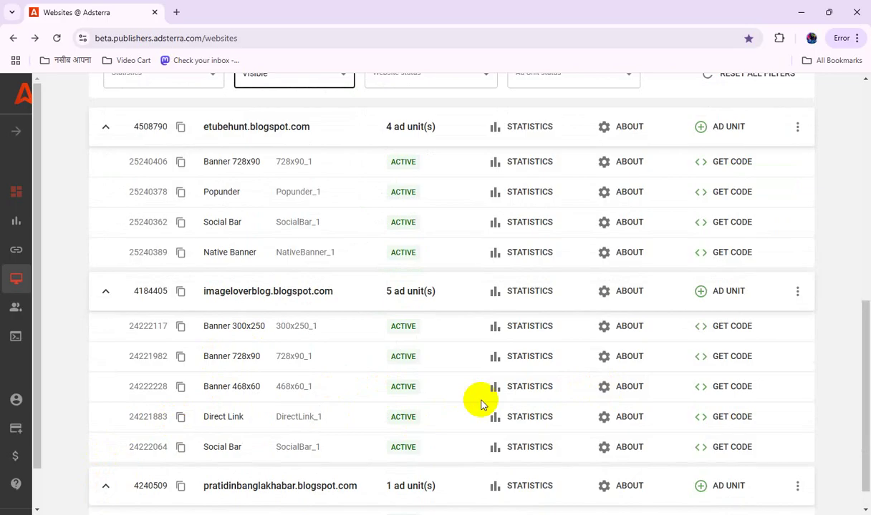
scroll(480, 404, down, 1)
scroll(481, 406, up, 10)
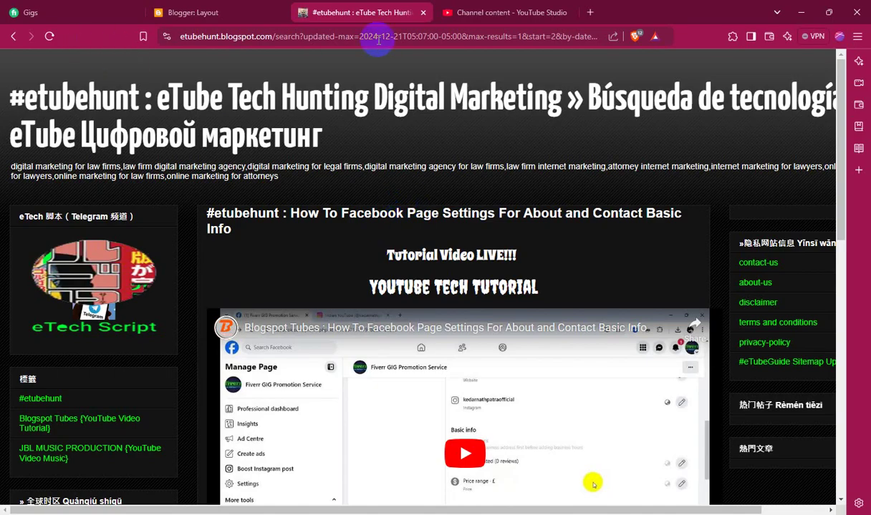
Switch back to the Blogger Layout page, save the layout again and open the blog's Stats page
click(223, 12)
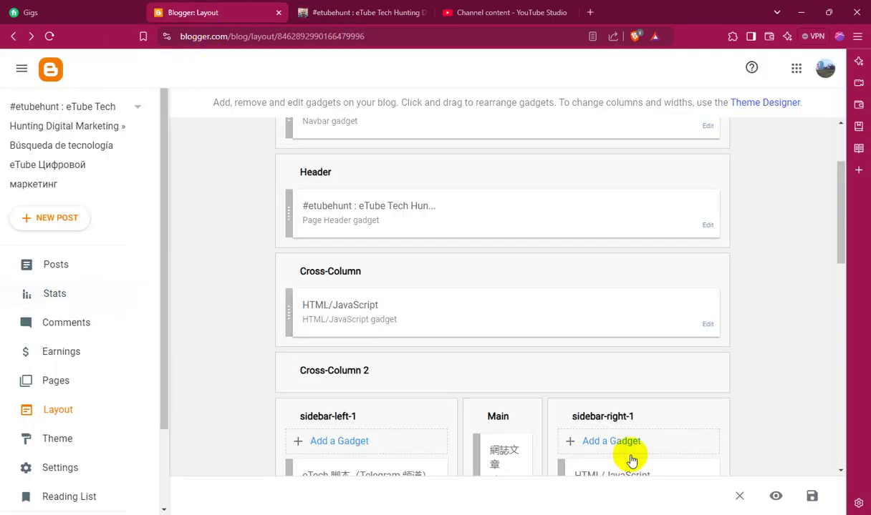
click(812, 498)
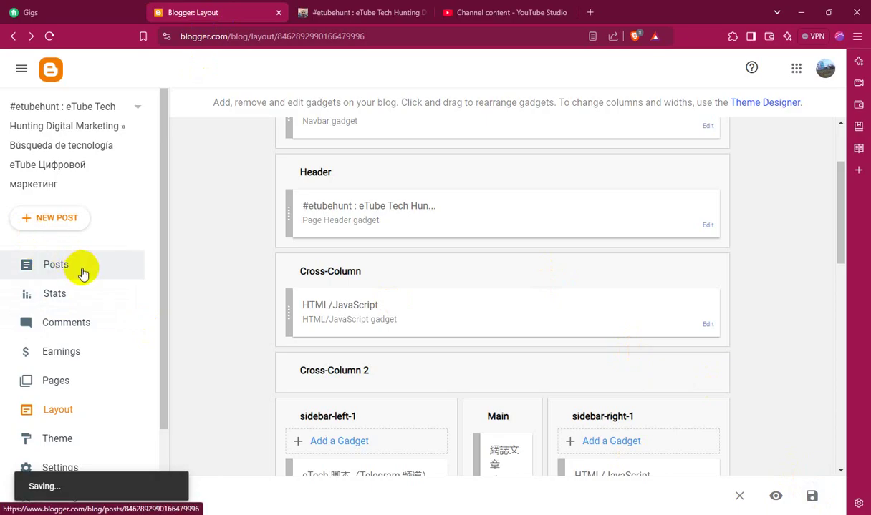
click(58, 292)
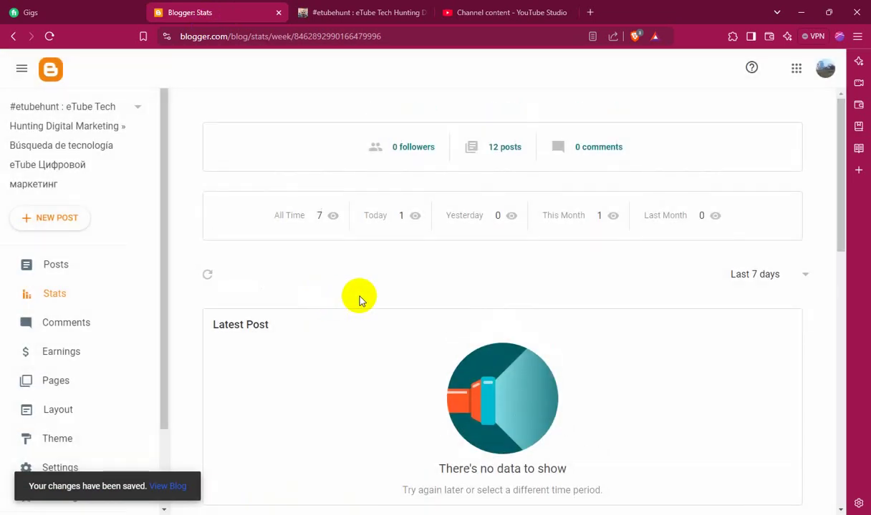
Examine the blog's view counts and its post and page statistics for the last 7 days
scroll(358, 318, down, 2)
scroll(356, 322, down, 4)
scroll(357, 323, up, 5)
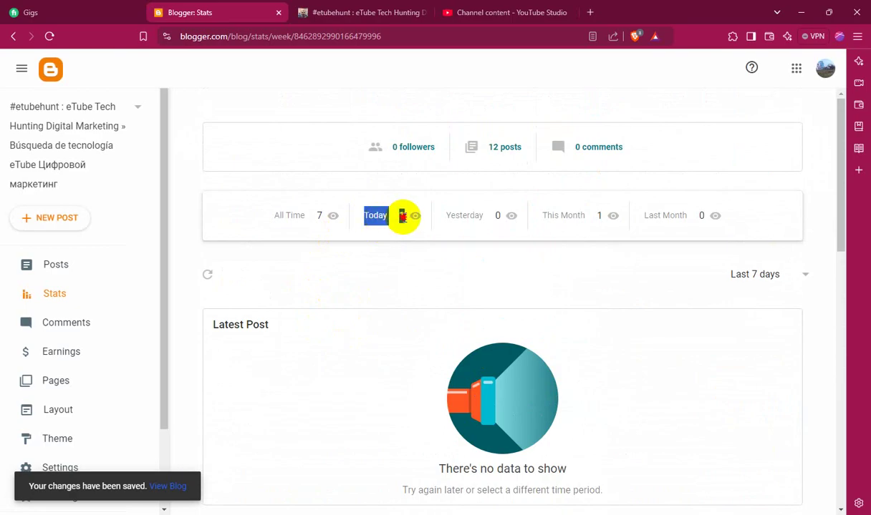
drag(403, 216, 404, 216)
scroll(426, 326, down, 5)
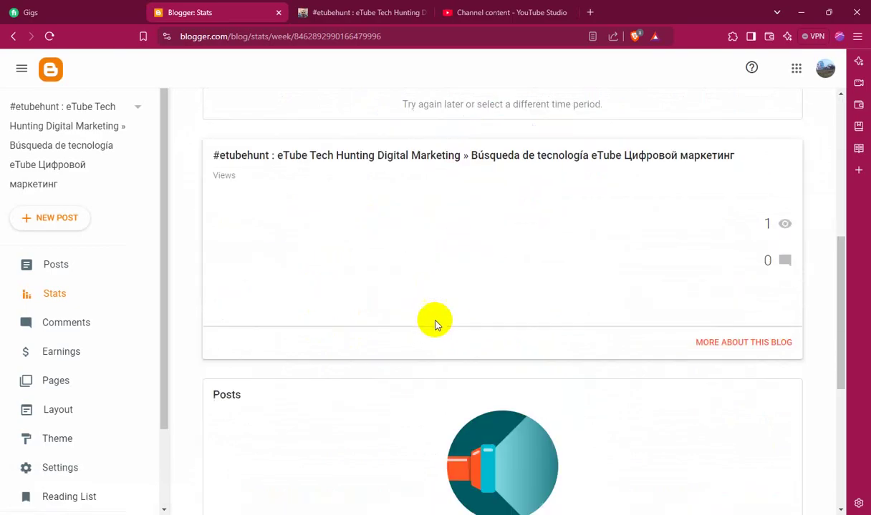
scroll(434, 324, down, 4)
scroll(55, 397, down, 1)
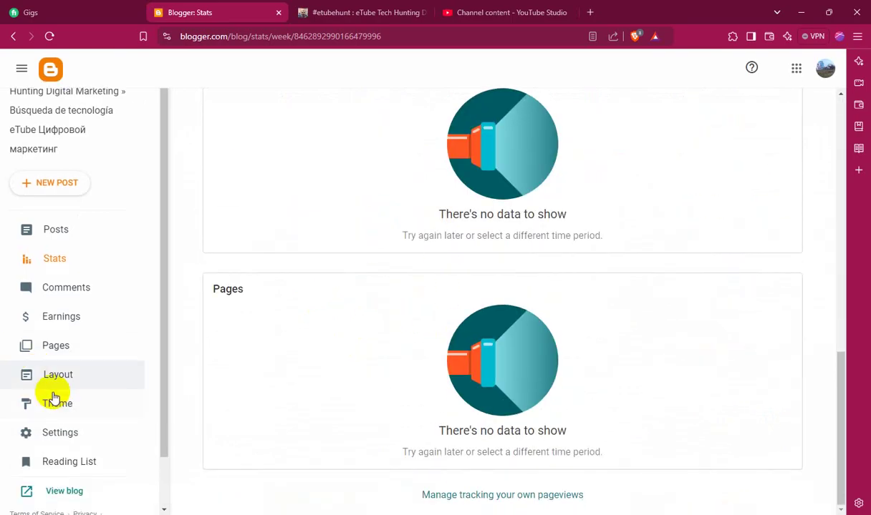
scroll(82, 221, down, 2)
scroll(452, 330, up, 4)
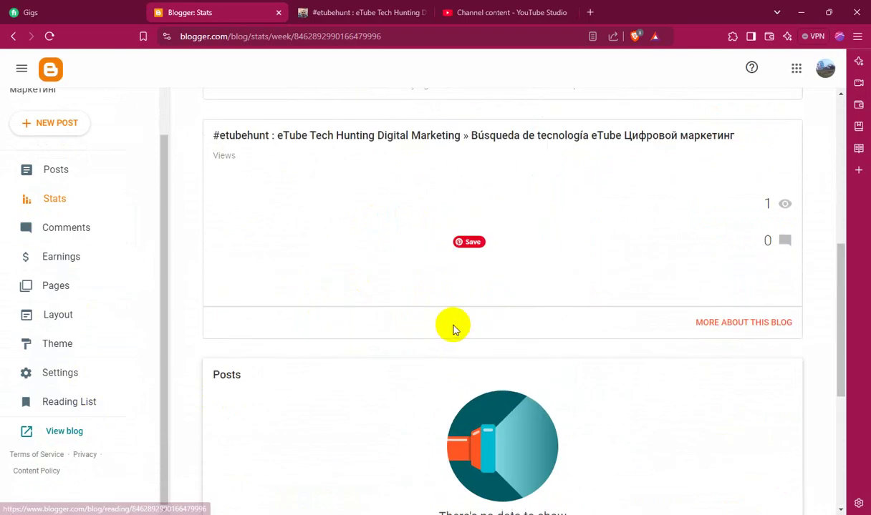
scroll(453, 328, up, 5)
Open the list of published posts from the Stats page and look through it to the end
click(501, 147)
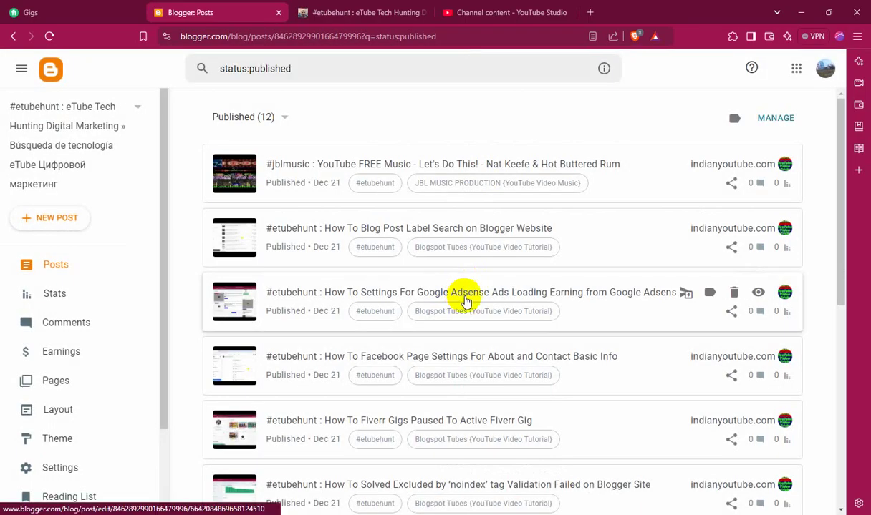
scroll(465, 297, down, 6)
scroll(72, 417, down, 2)
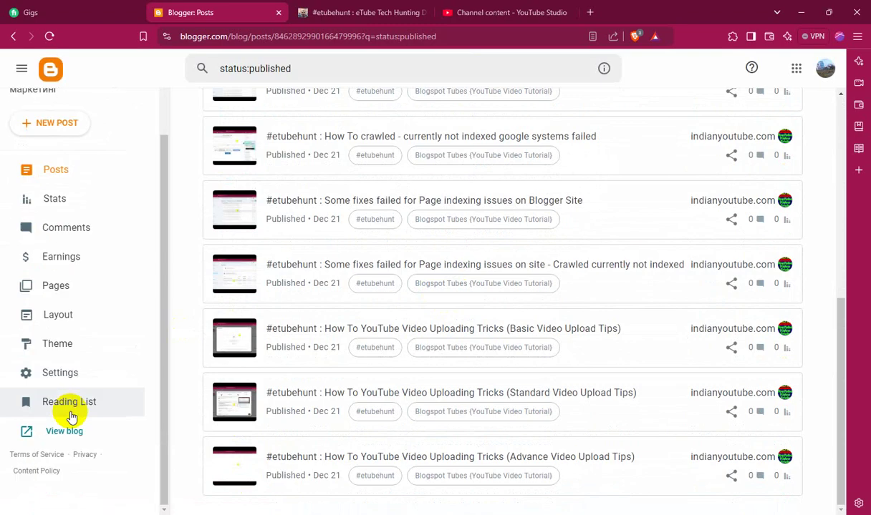
Open the live blog's home page from Blogger and examine it from header to footer for the ads
click(64, 433)
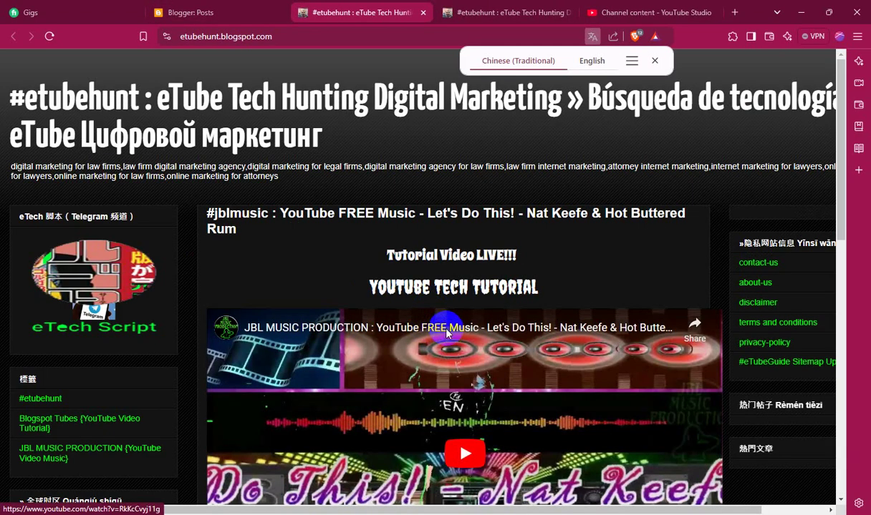
scroll(451, 305, down, 9)
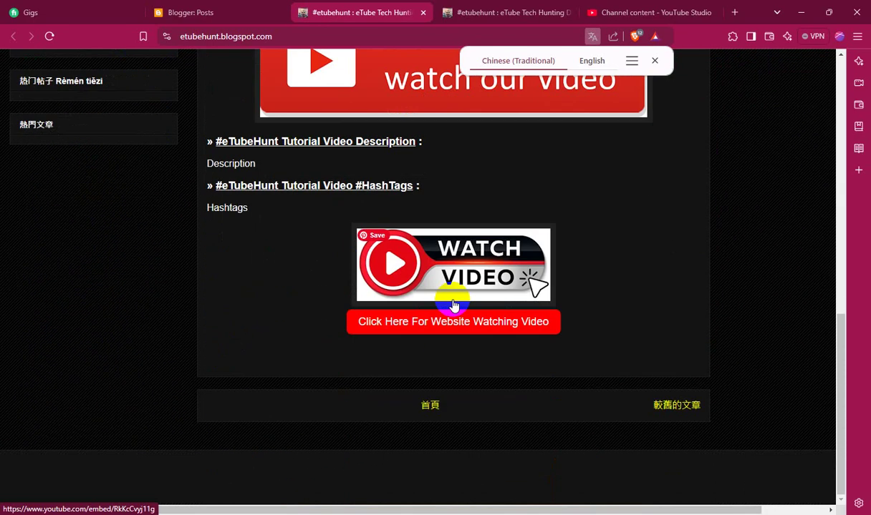
scroll(452, 306, up, 10)
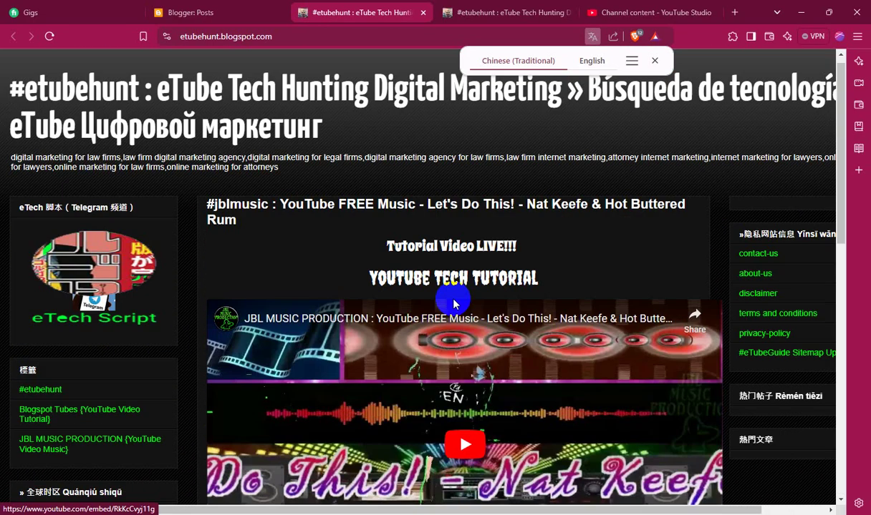